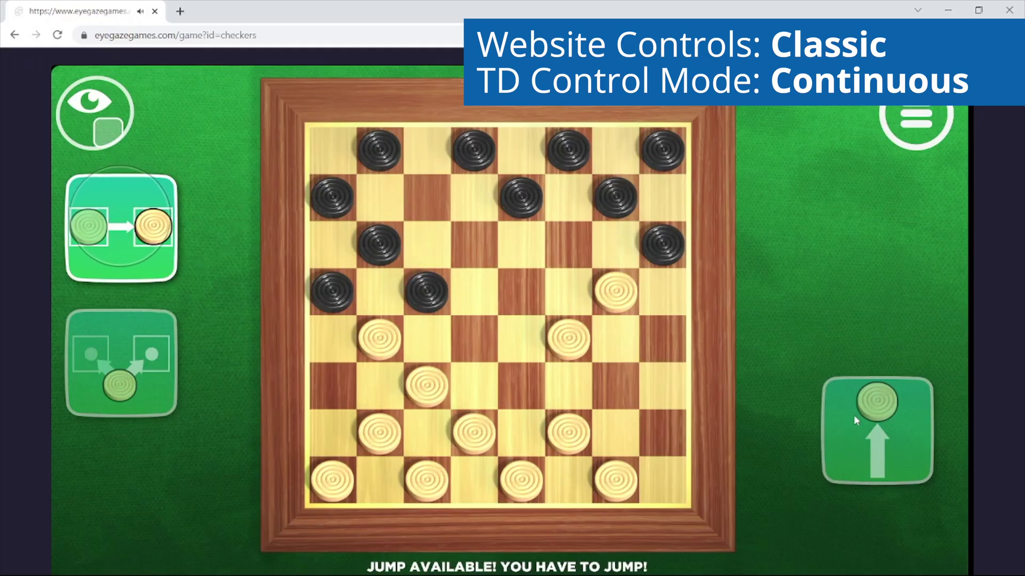
- Make the forced checkers jump and a solitaire marble jump using the side buttons
click(123, 226)
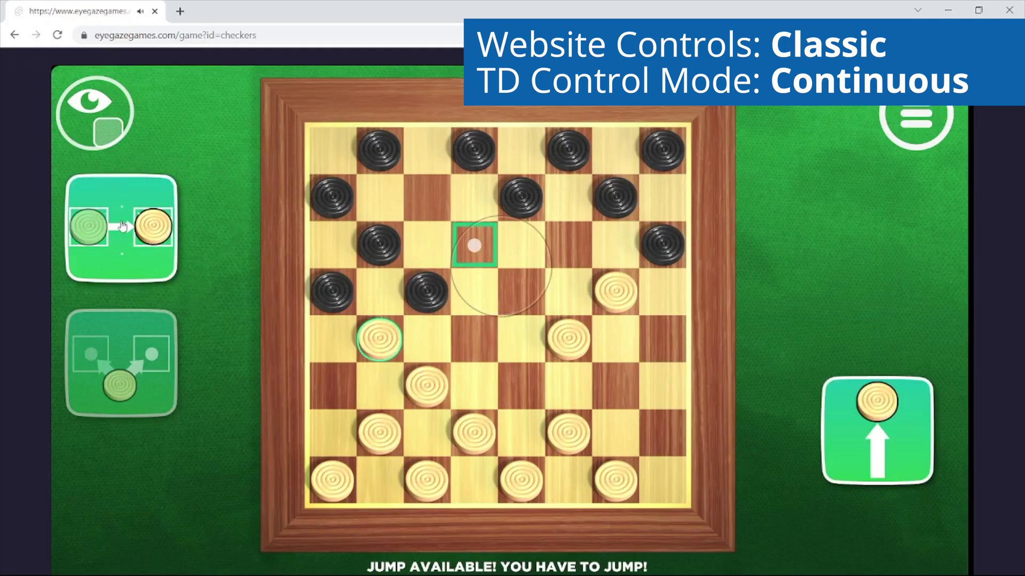
click(860, 432)
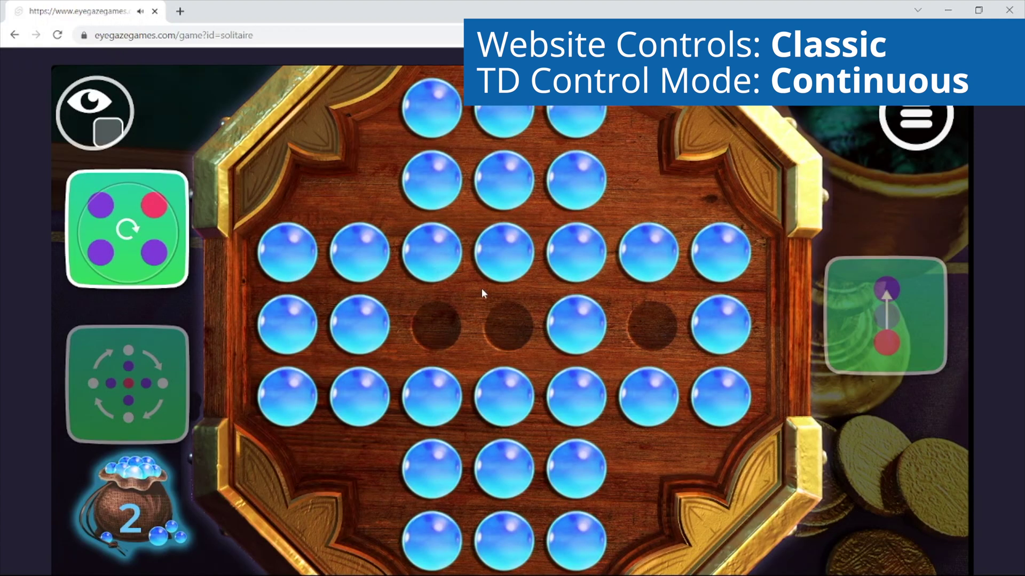
click(133, 245)
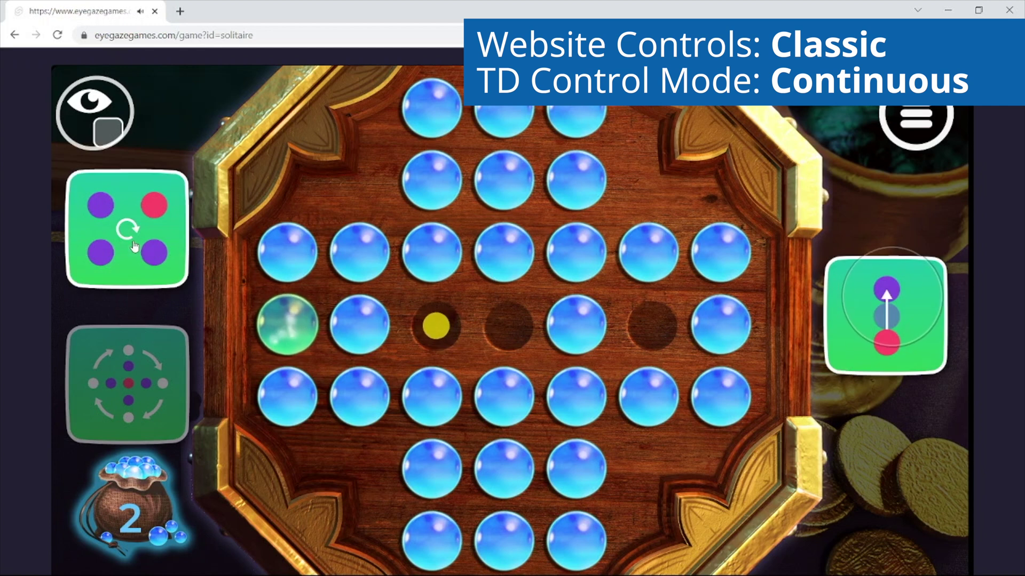
click(900, 301)
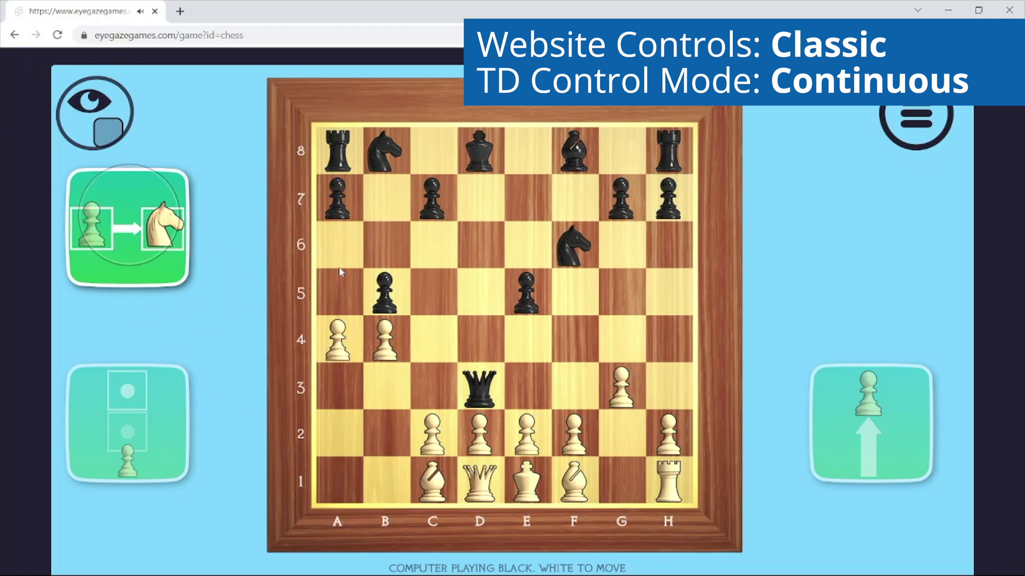
- Capture the black queen on D3 with a pawn, then set Select Mode to PRECISE
click(132, 220)
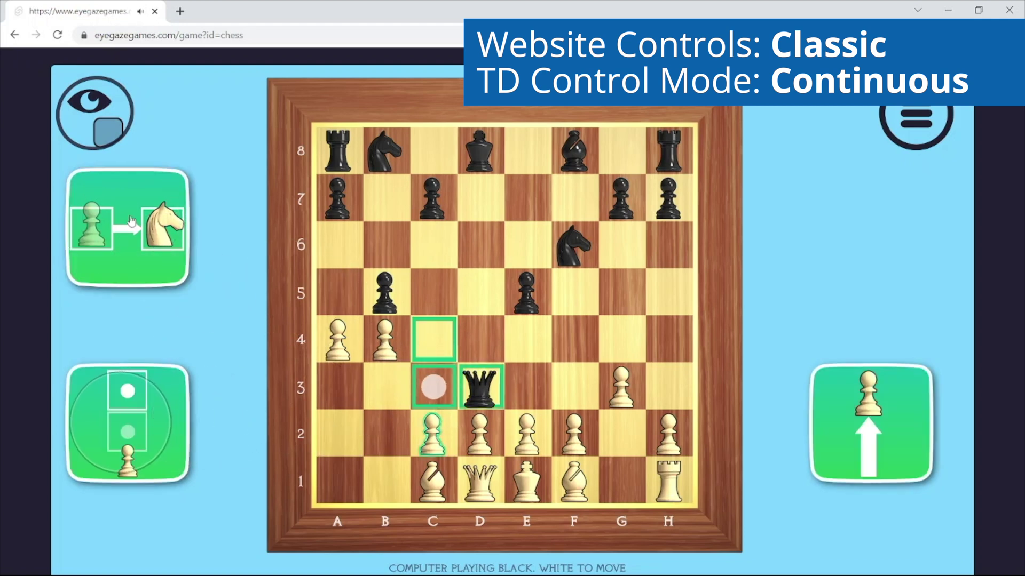
click(122, 427)
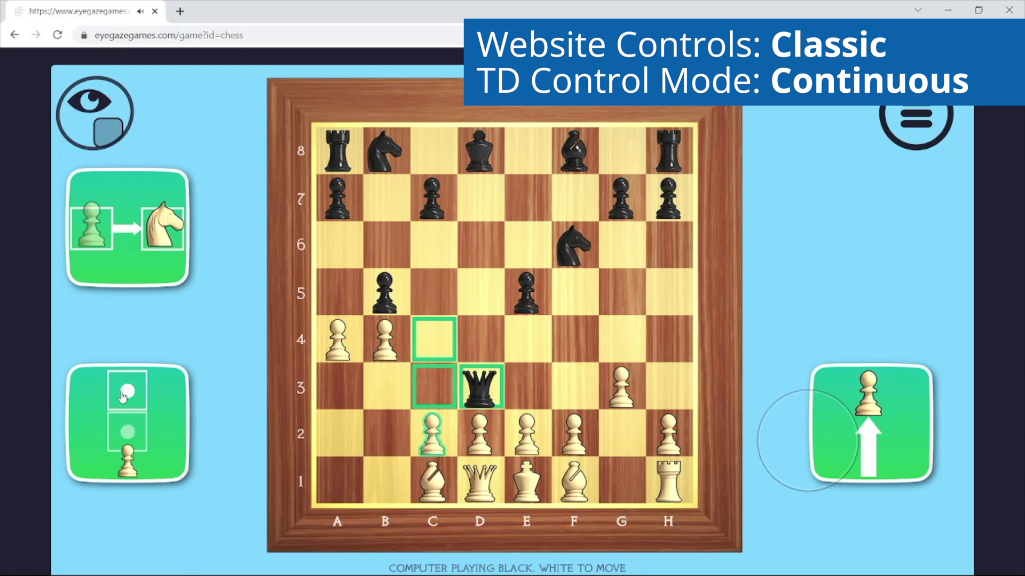
click(864, 421)
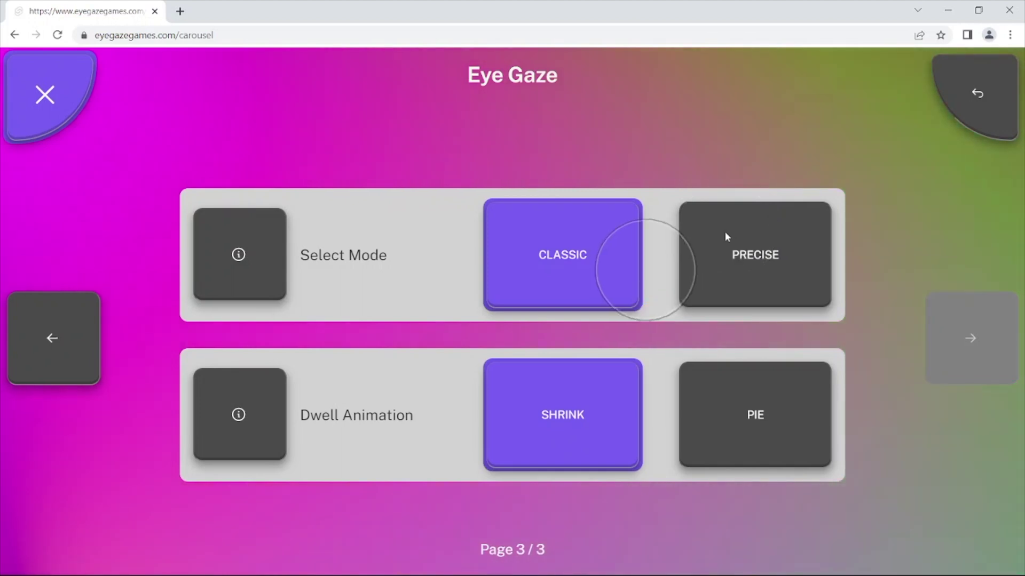
click(725, 232)
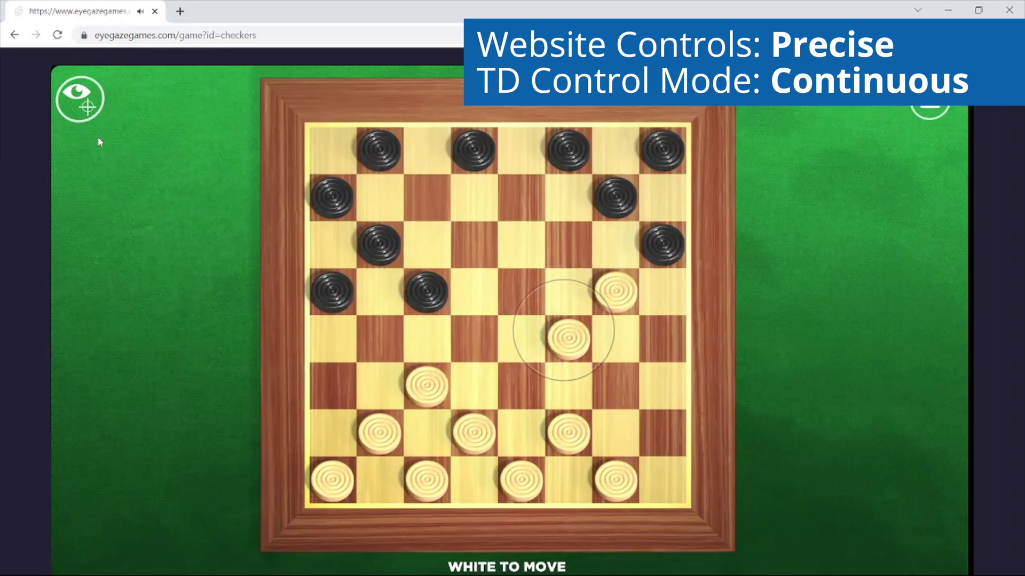
- Move a white checker, jump a marble into the centre hole, and move the rook A1 to A3
click(567, 336)
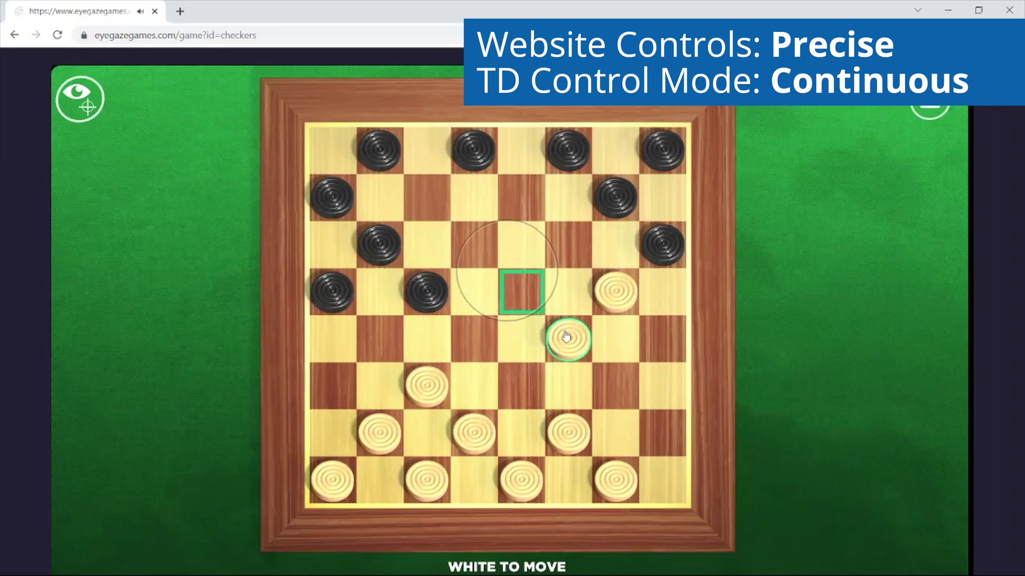
click(507, 276)
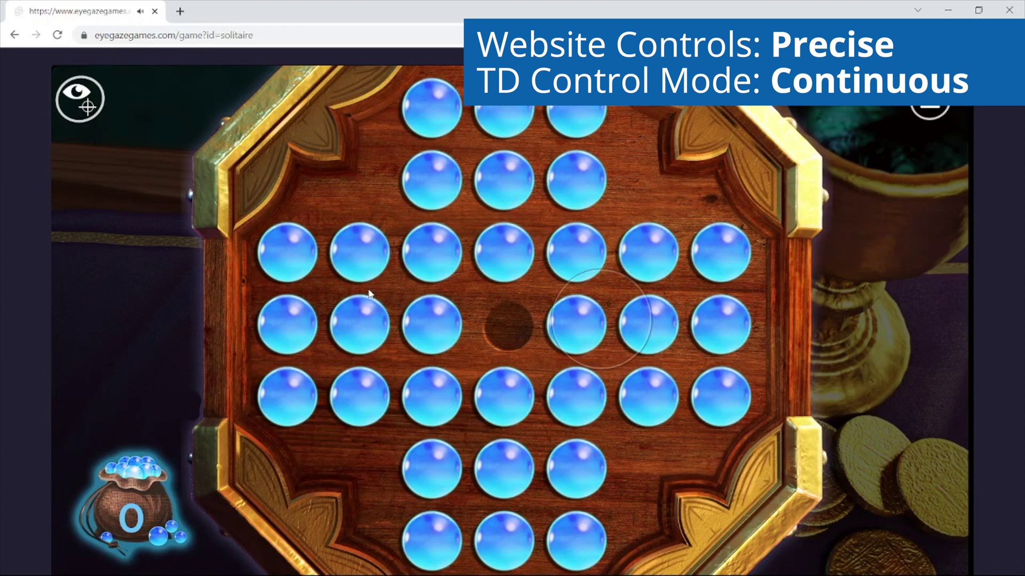
click(664, 326)
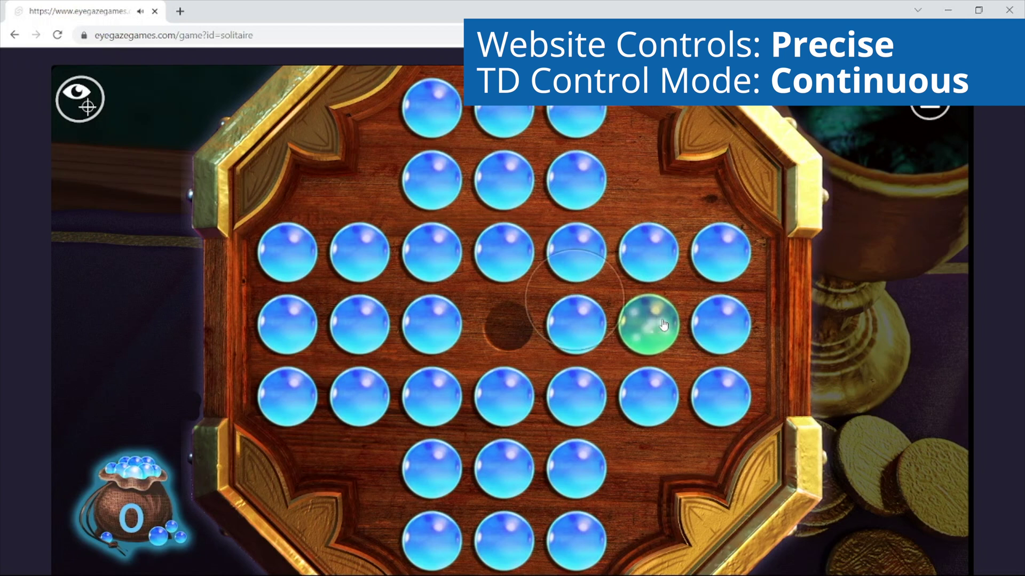
click(517, 326)
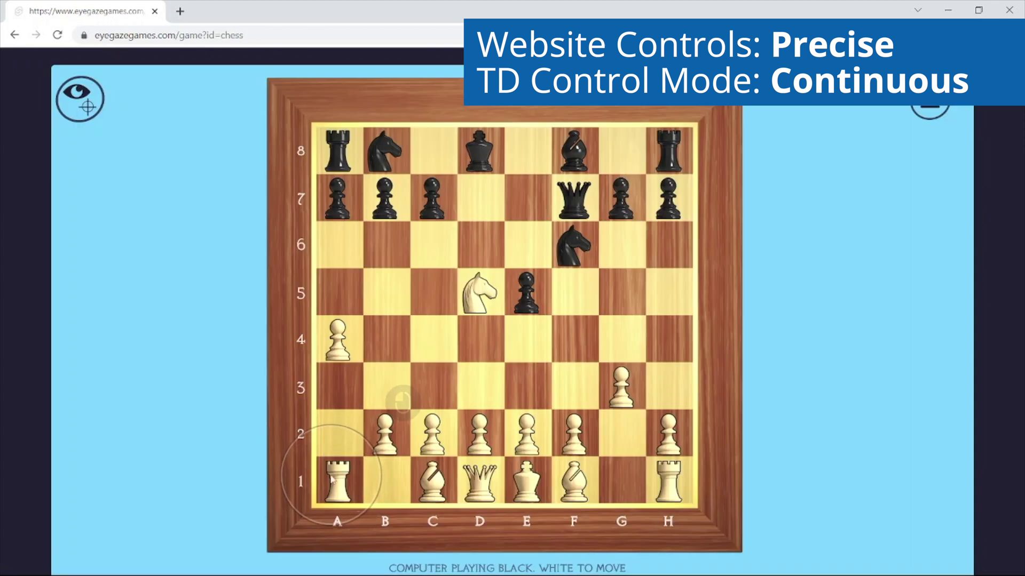
click(332, 480)
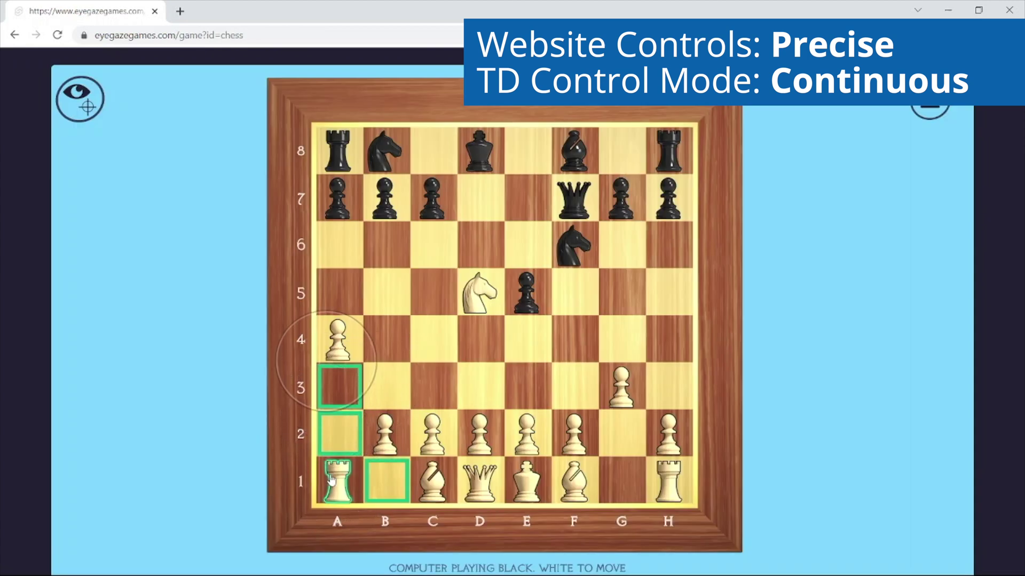
click(344, 378)
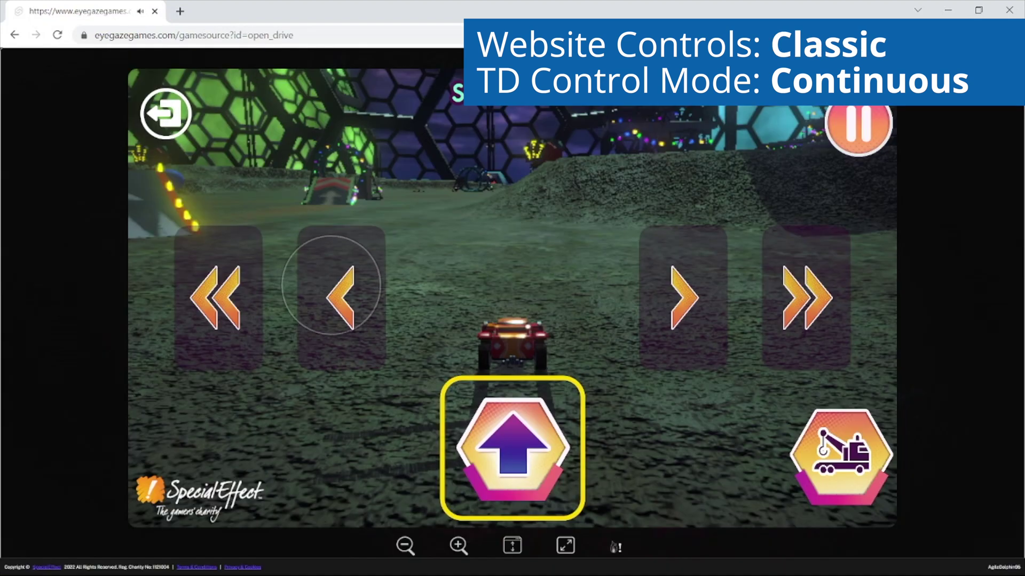
- Steer the car left and sharply left, fire the signal beacon, then take a golf shot
click(339, 291)
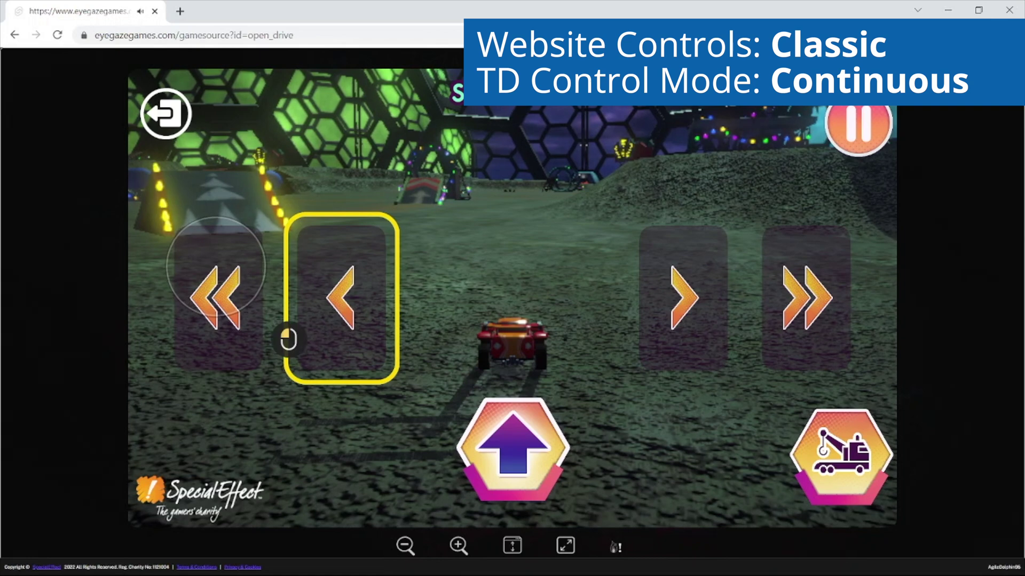
click(217, 272)
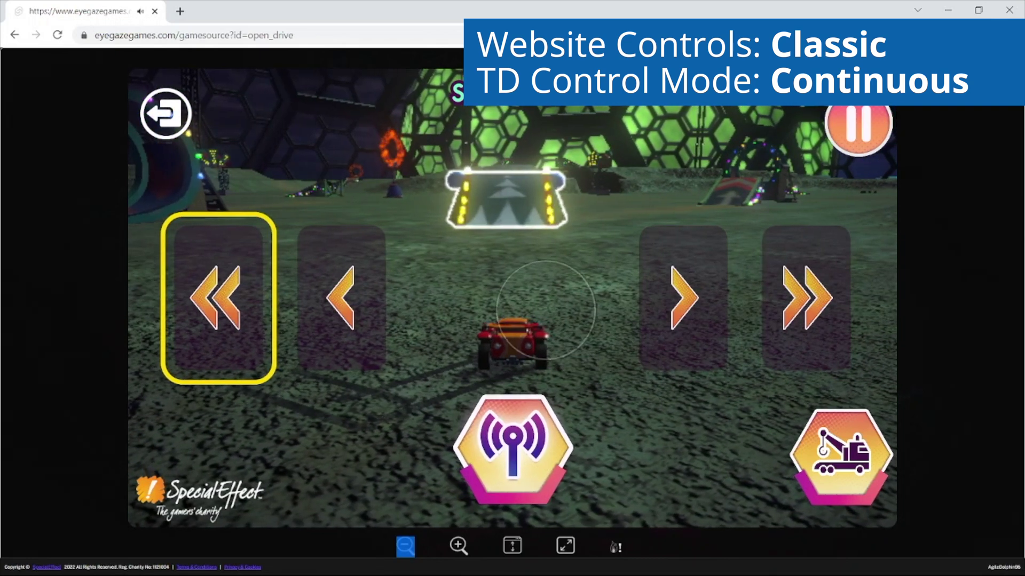
click(513, 437)
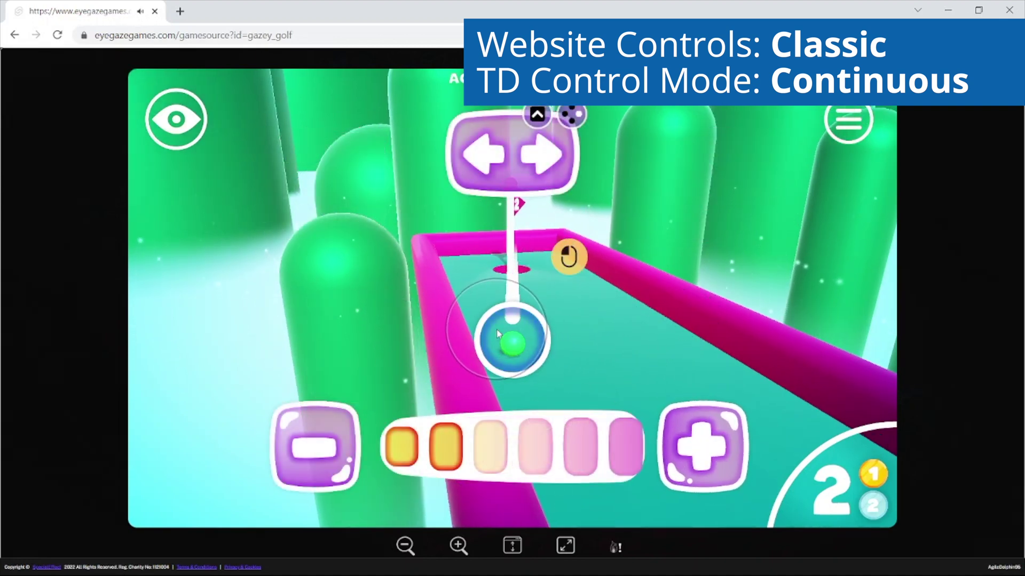
click(567, 255)
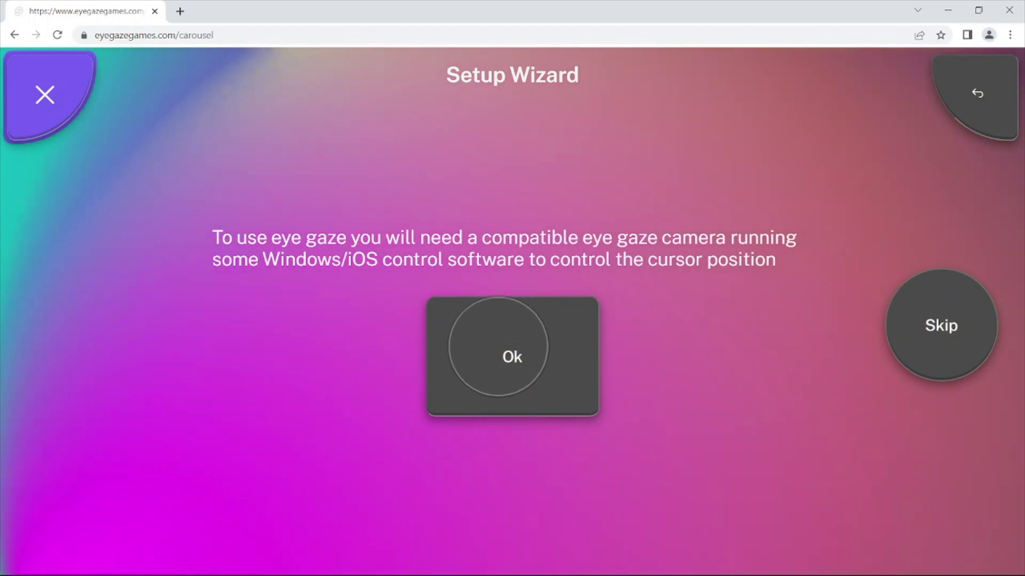
- Acknowledge the eye gaze notice, set Eye Gaze Dwell Click to Off, and open the main Menu
click(555, 310)
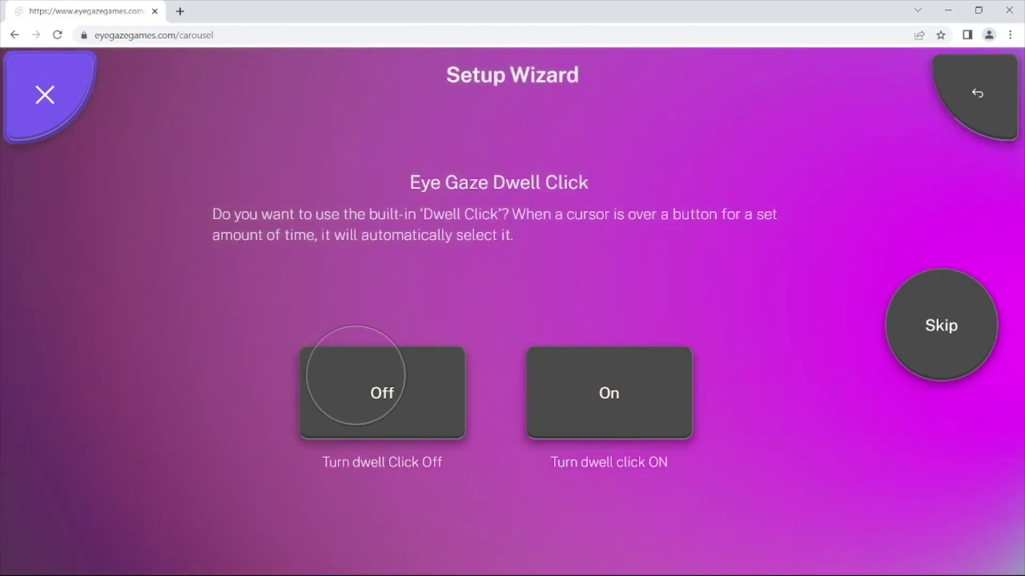
click(379, 385)
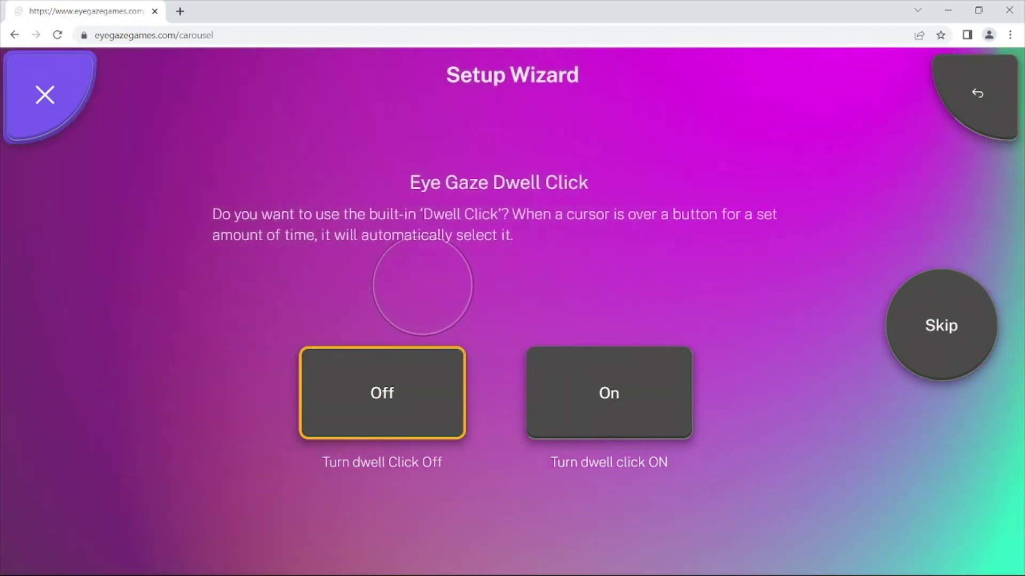
click(46, 100)
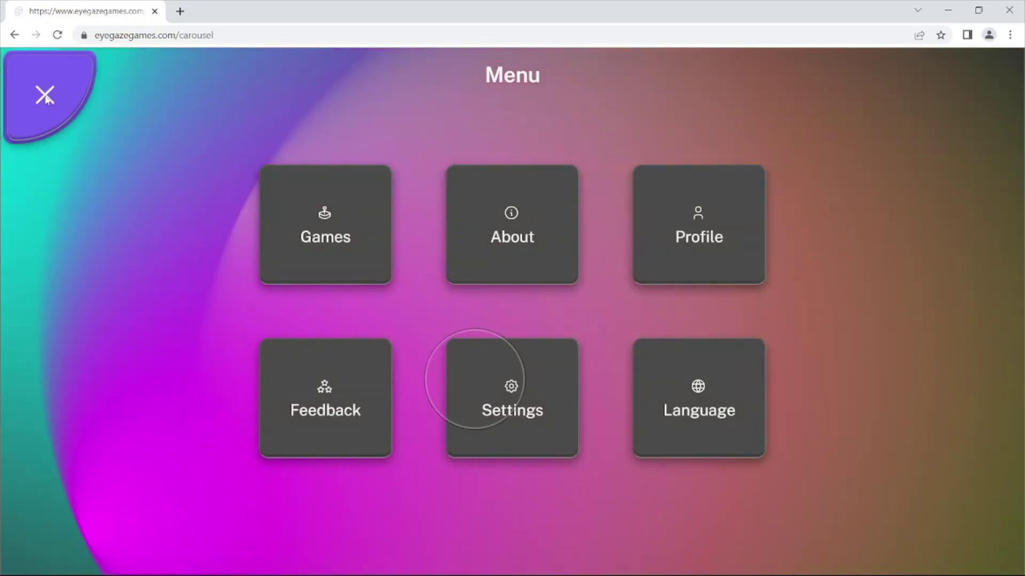
- Go through Settings > Controls > Eye Gaze to page 3/3 and set Select Mode to CLASSIC
click(495, 389)
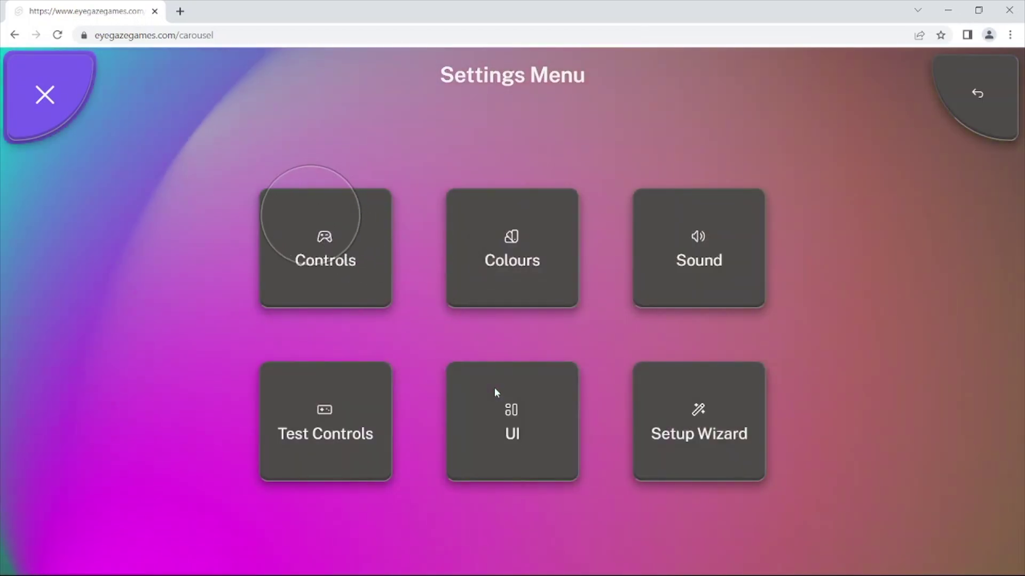
click(313, 227)
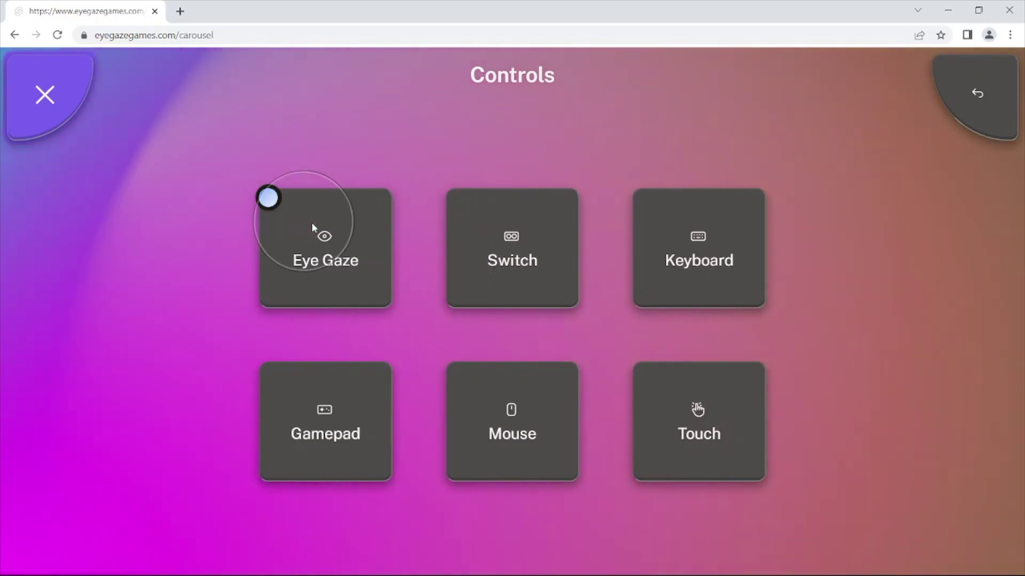
click(319, 242)
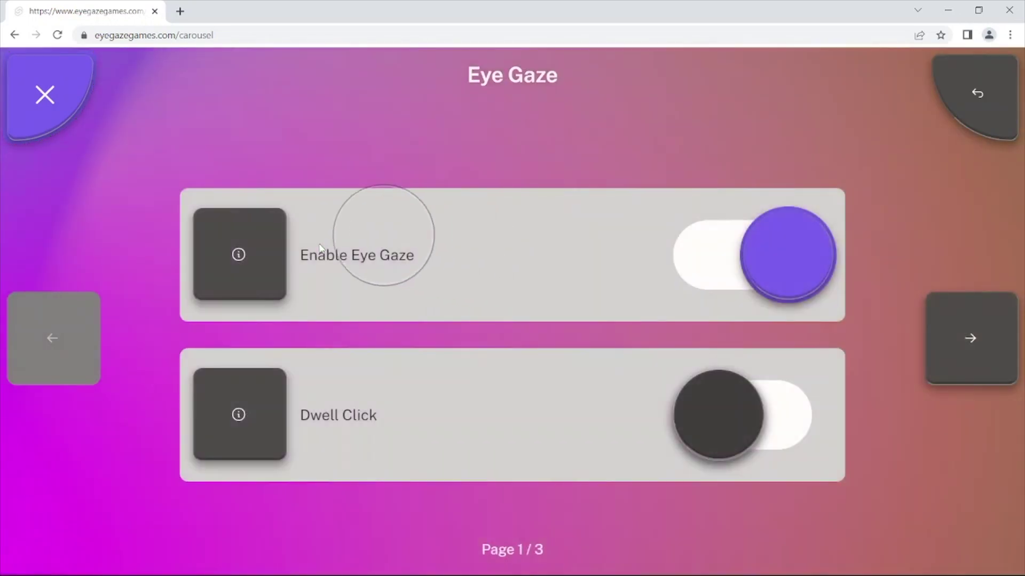
click(963, 320)
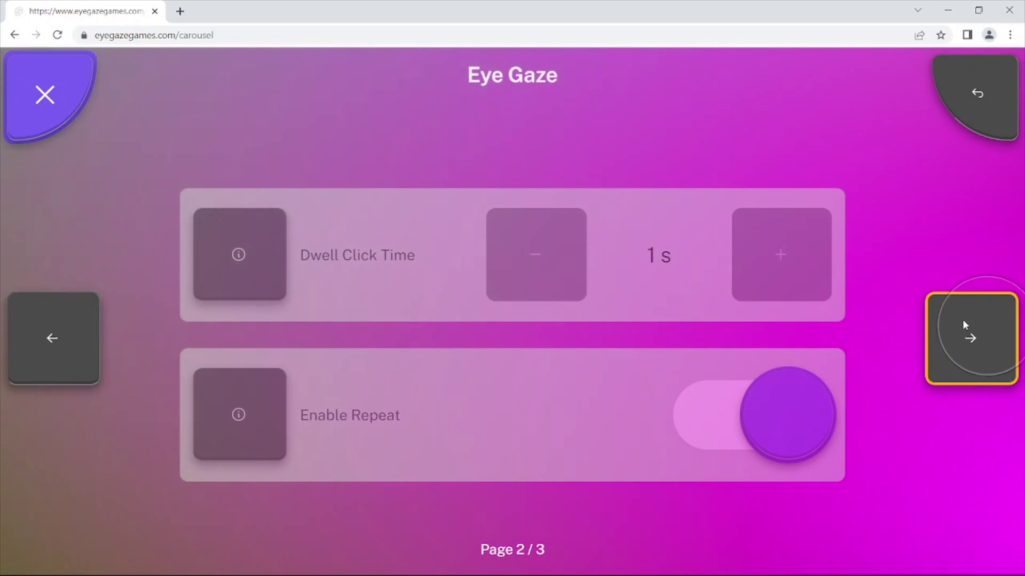
click(987, 327)
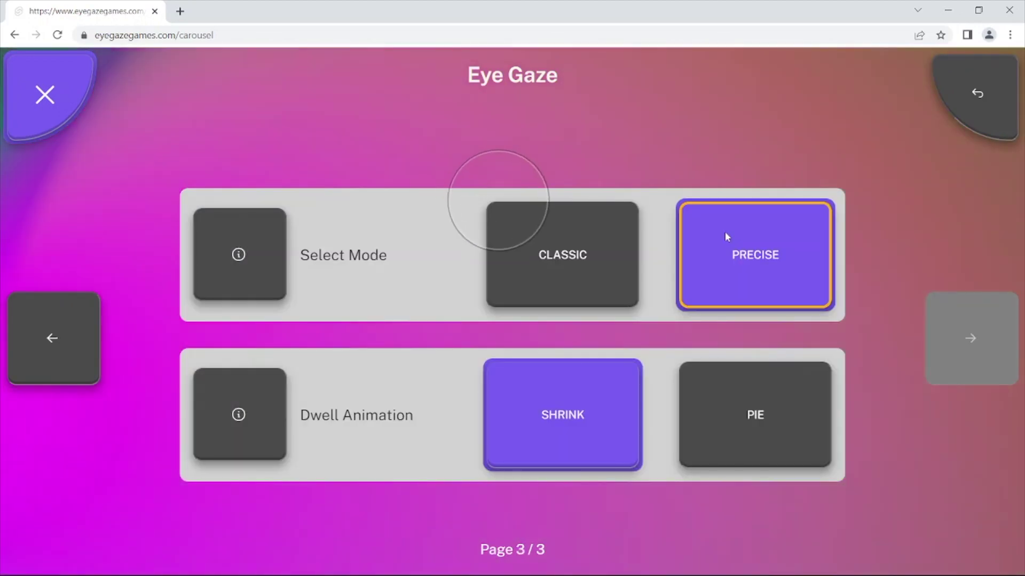
click(587, 256)
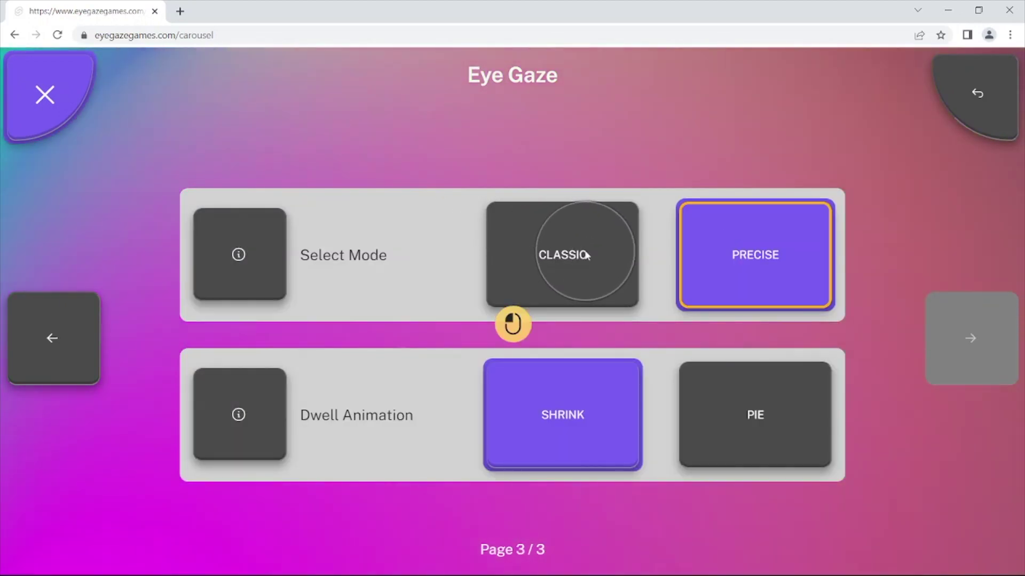
click(587, 255)
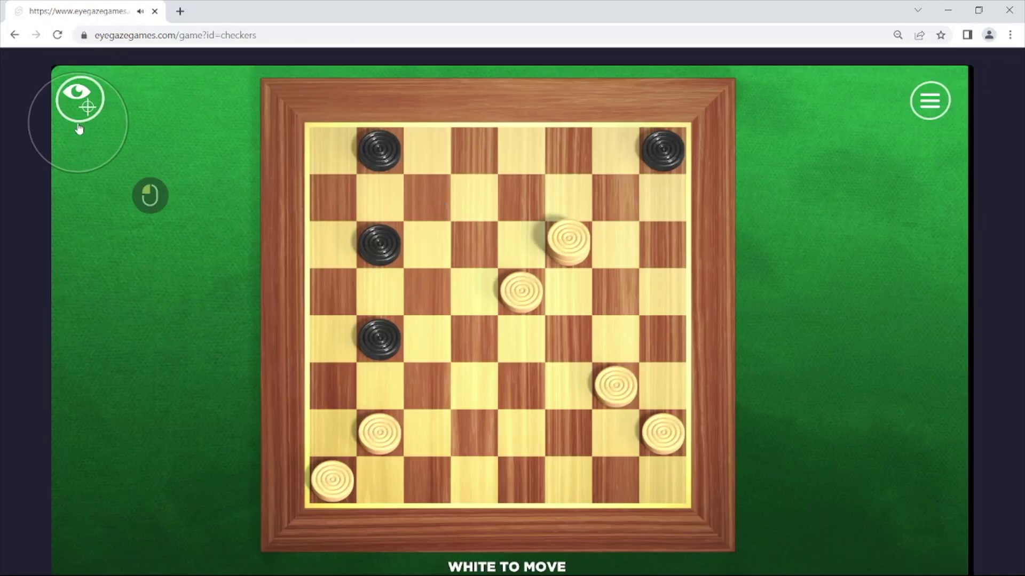
- Reveal the gaze move buttons beside the checkers and chess boards
click(79, 128)
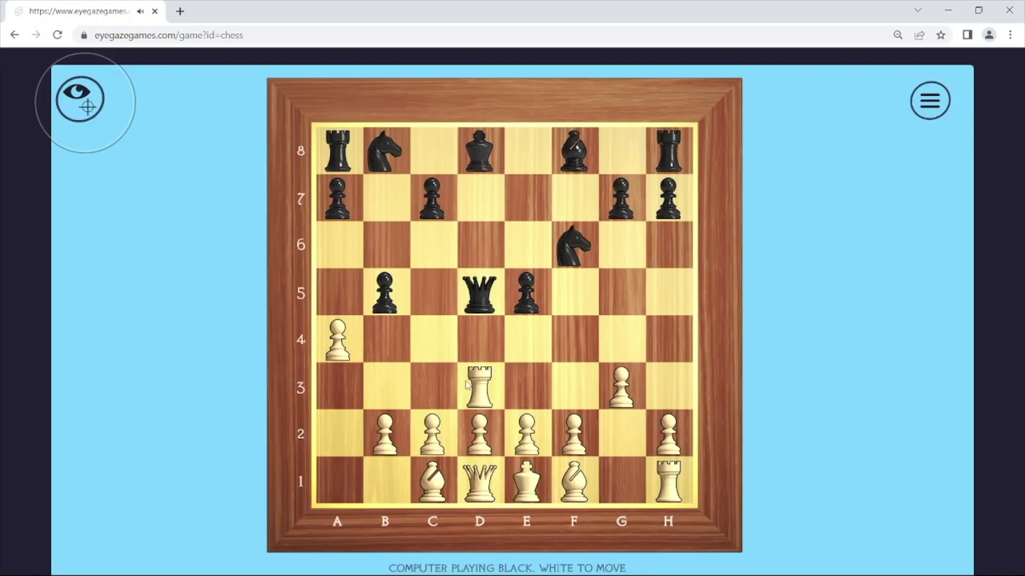
click(86, 111)
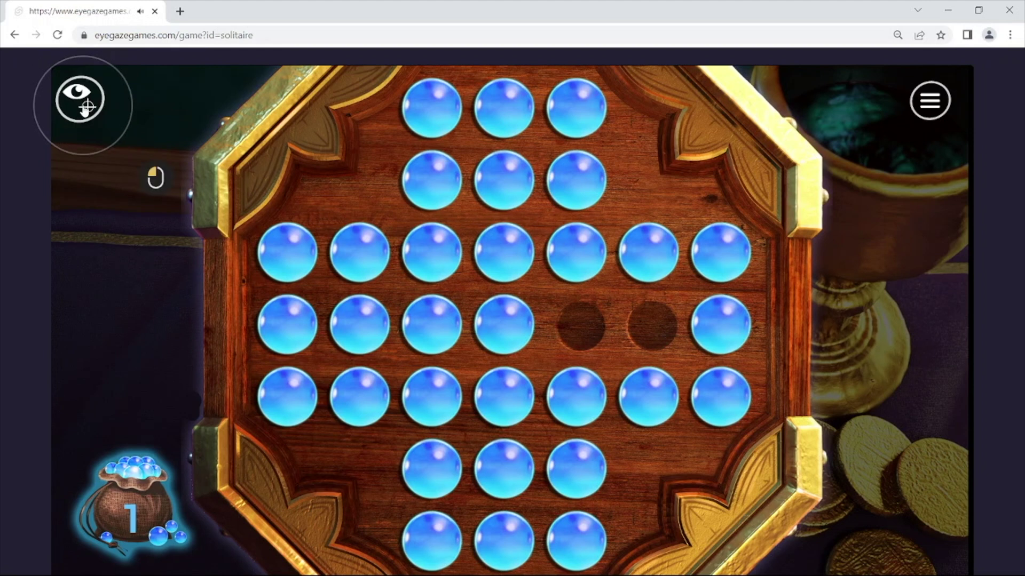
click(84, 109)
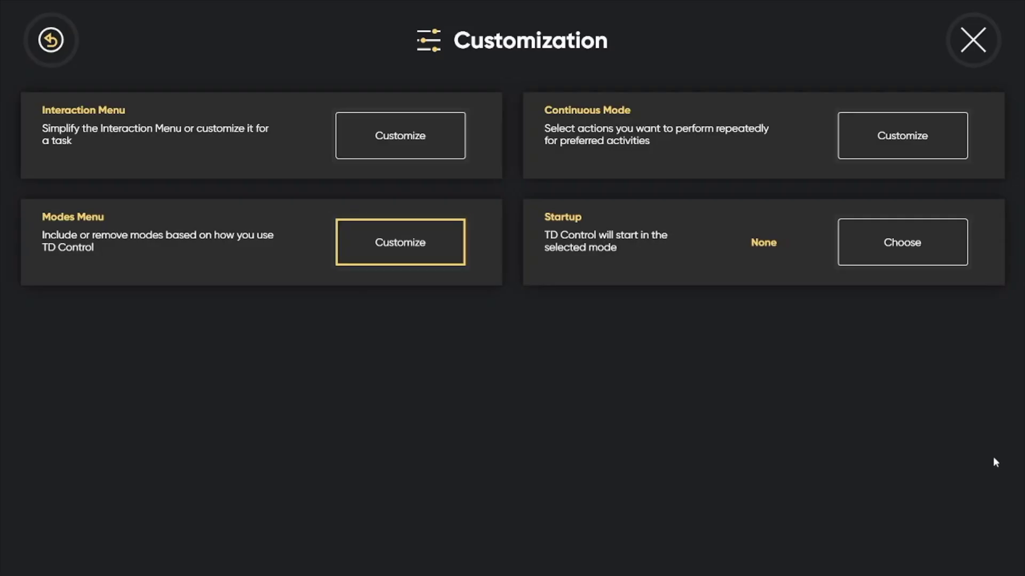
- Open the Modes Menu customisation editor in TD Control
key(Return)
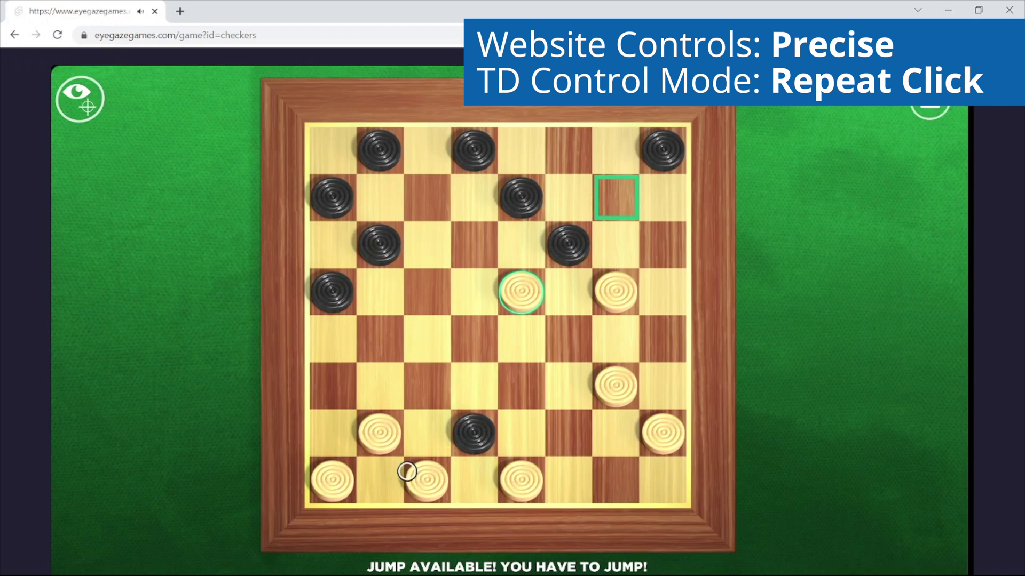
- Make the forced checkers jump and turn on Dwell Click in Eye Gaze settings
click(435, 477)
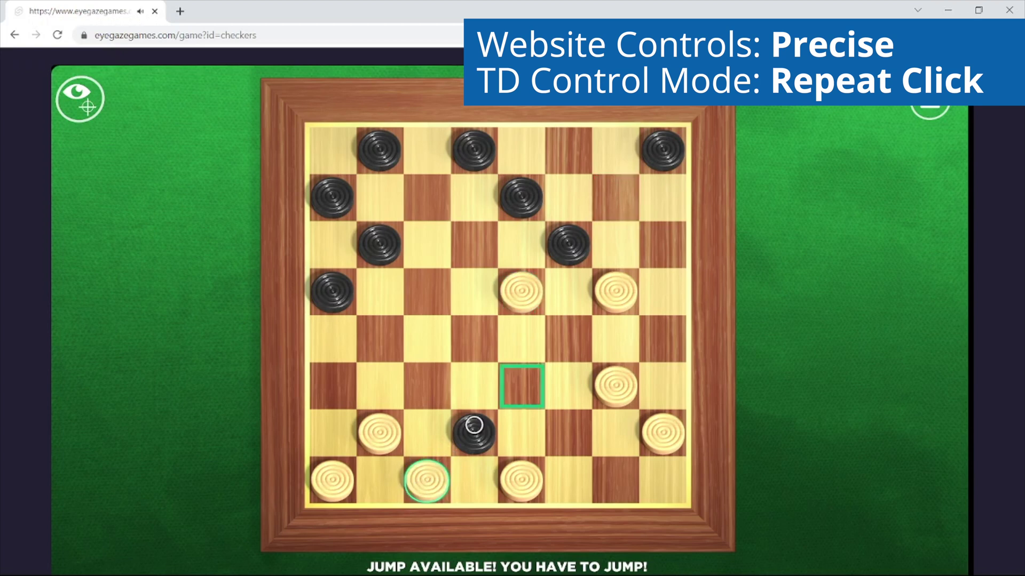
click(511, 387)
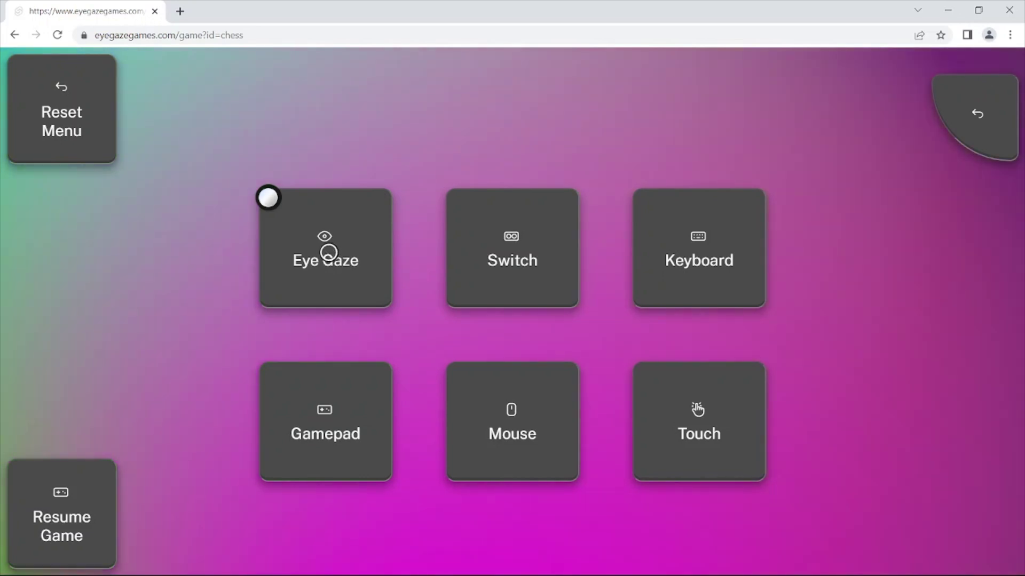
click(268, 198)
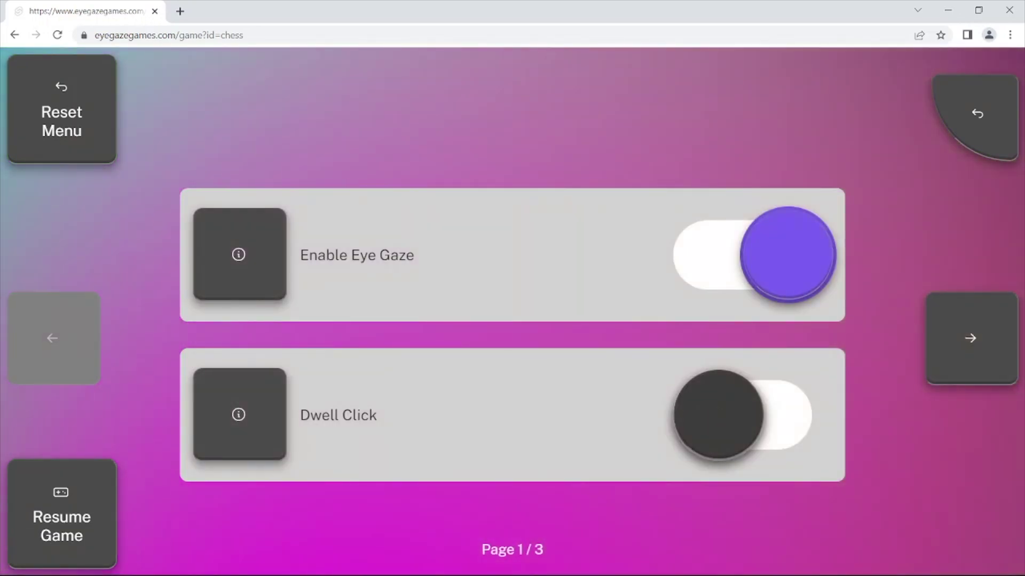
click(719, 415)
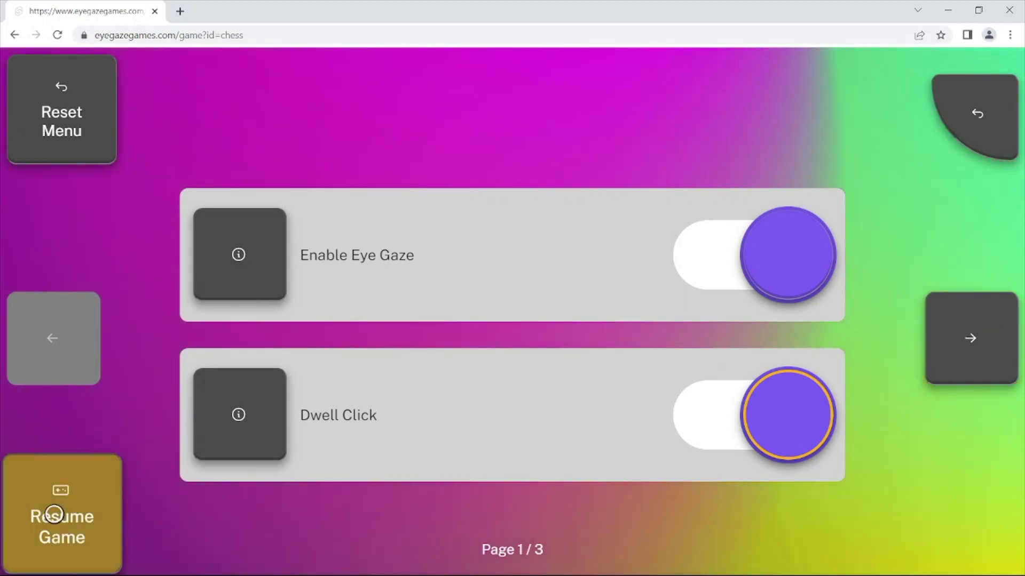
- Capture the d5 pawn with the c3 knight, then raise Dwell Click Time to 1.1 s
click(91, 534)
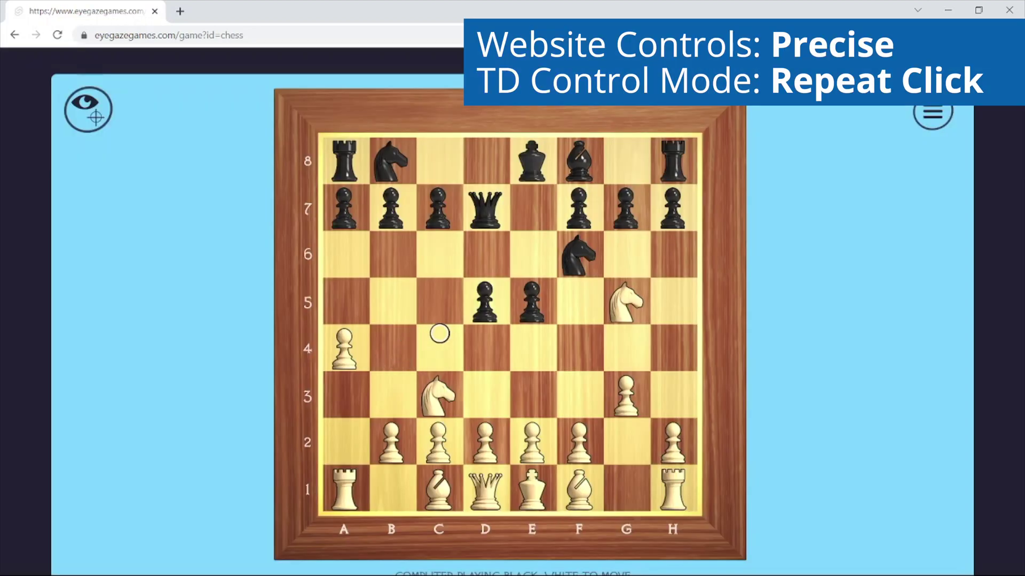
click(427, 392)
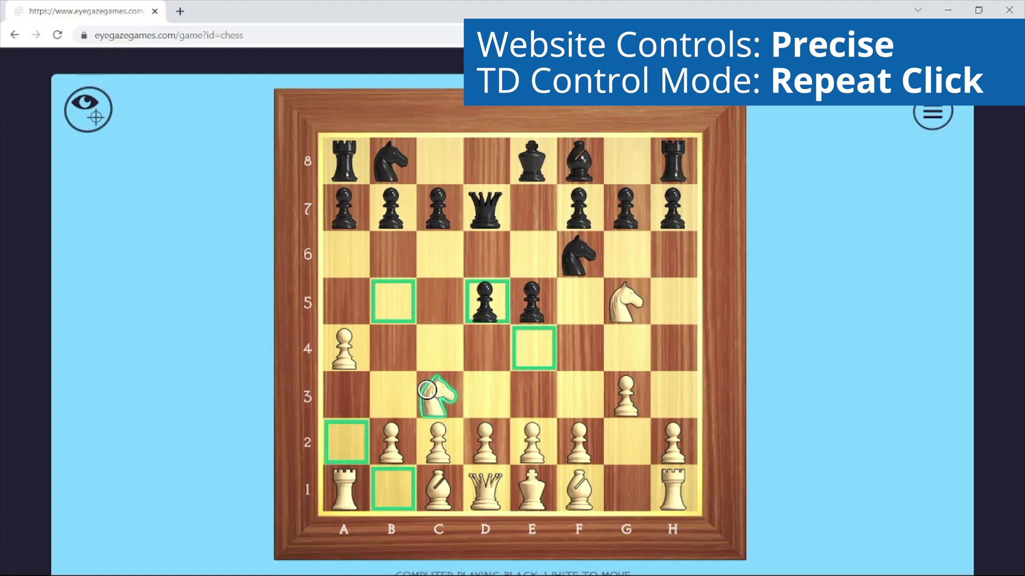
click(487, 295)
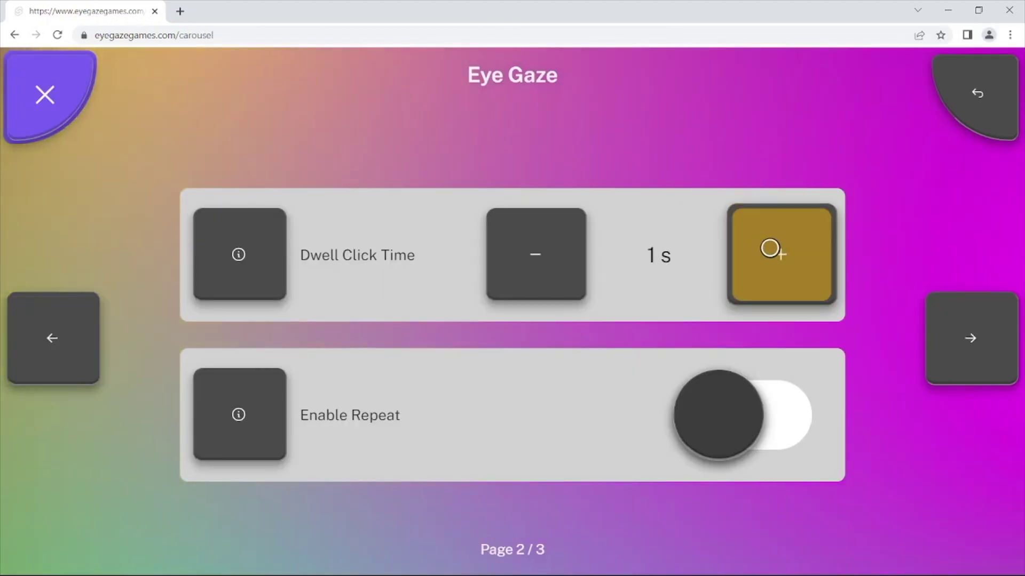
click(774, 251)
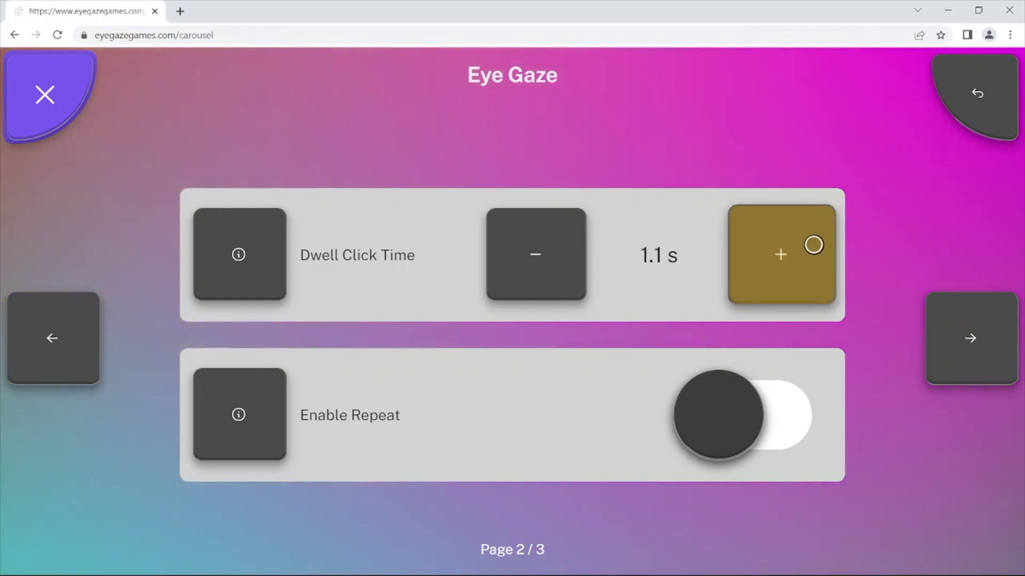
- Set Dwell Click Time to 1.2 s, enable Repeat, choose the PIE dwell animation, and turn Dwell Click on
click(812, 251)
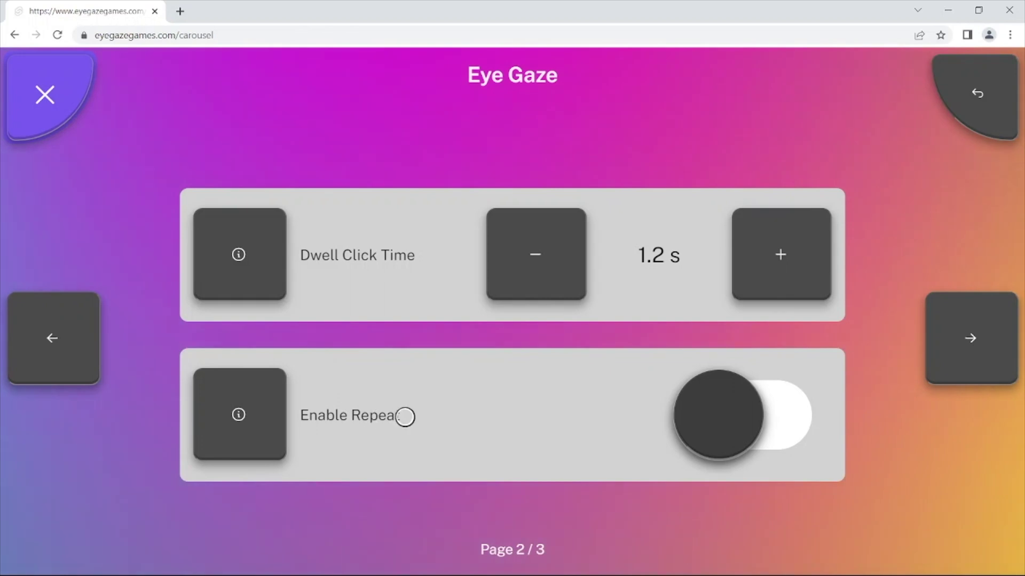
click(742, 417)
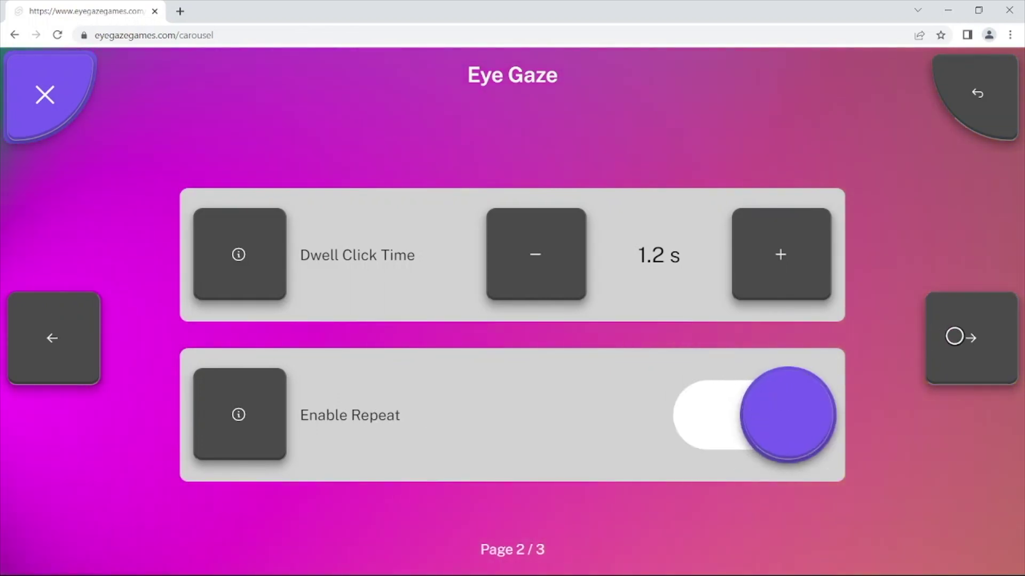
click(975, 337)
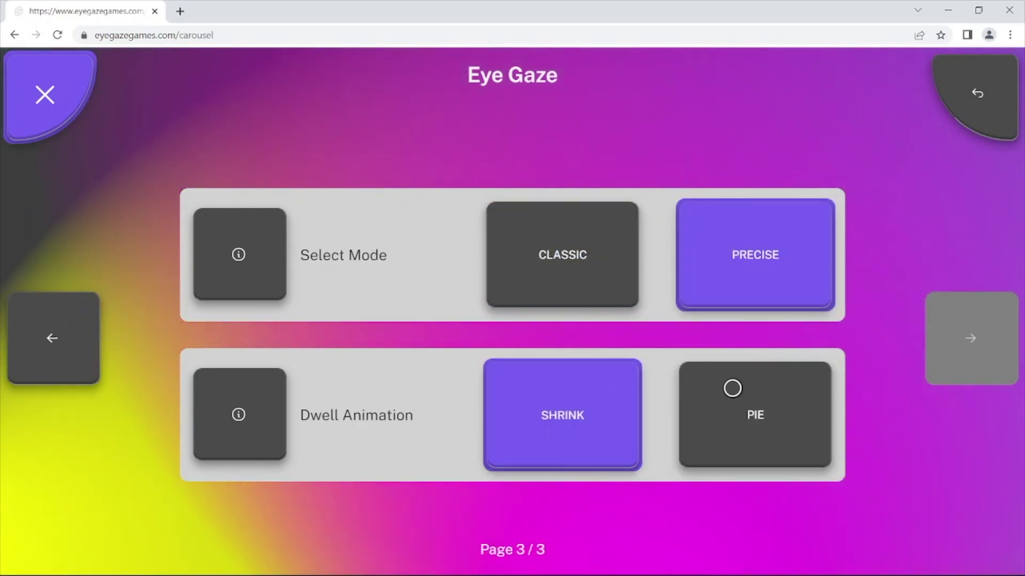
click(762, 385)
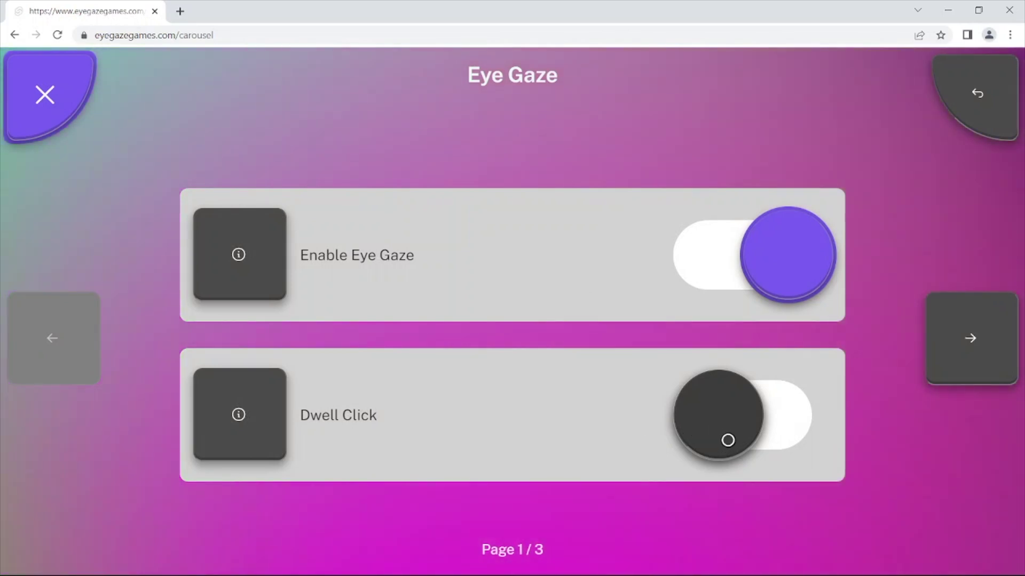
click(721, 429)
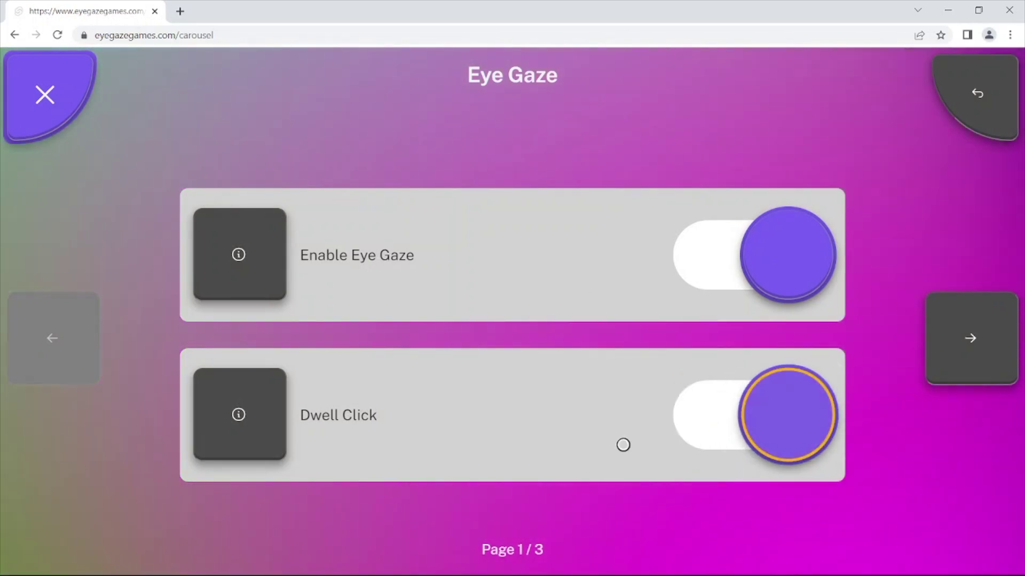
mouse_move(477, 566)
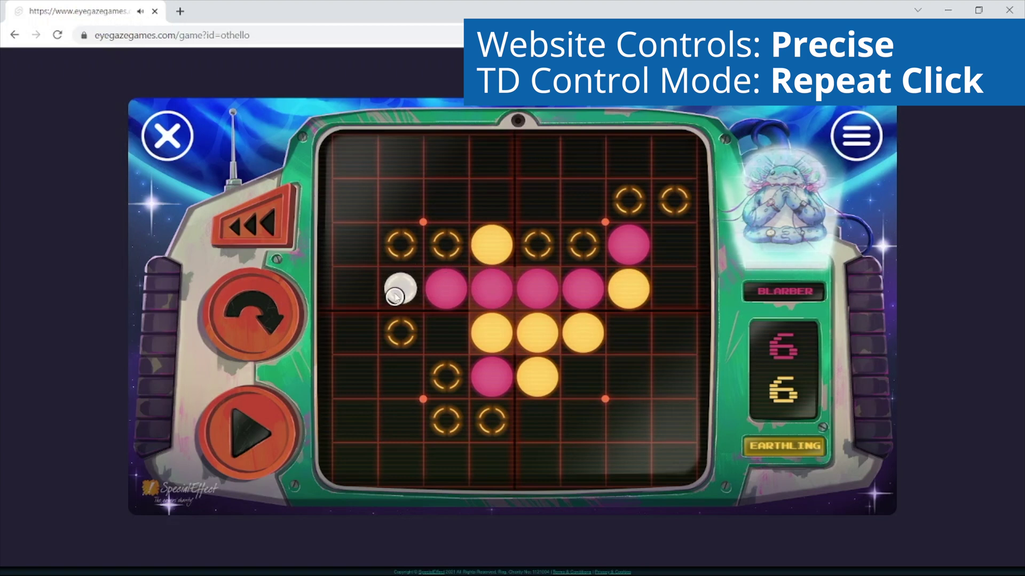
- Place an Othello disc, then capture the f7 pawn with the g5 knight, checking Black
click(394, 278)
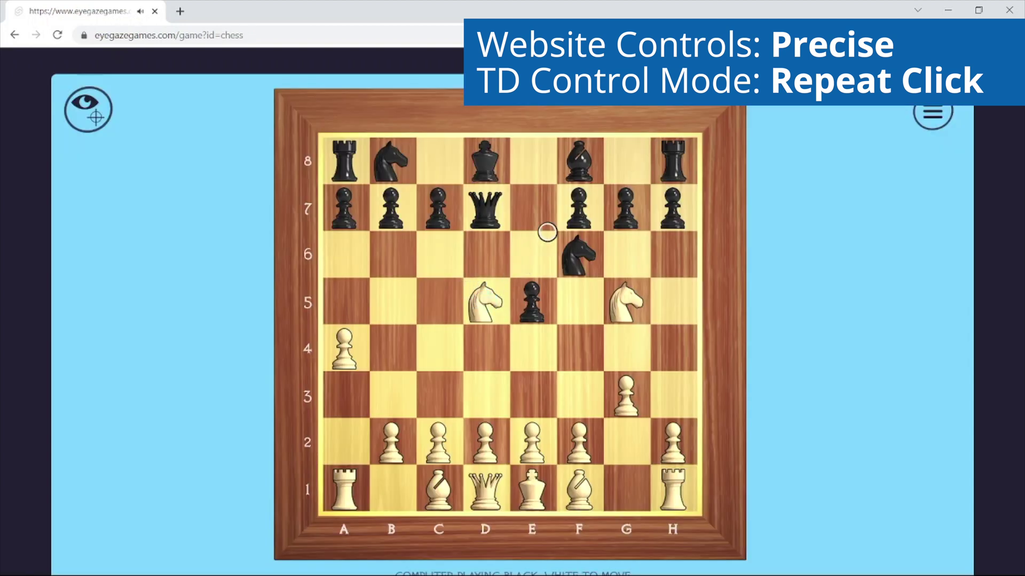
click(617, 293)
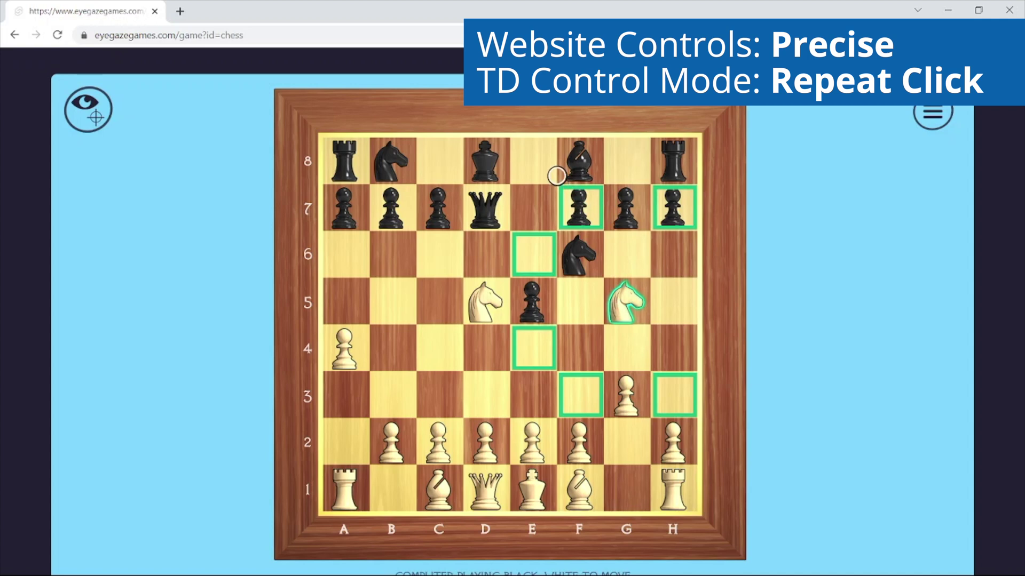
click(566, 205)
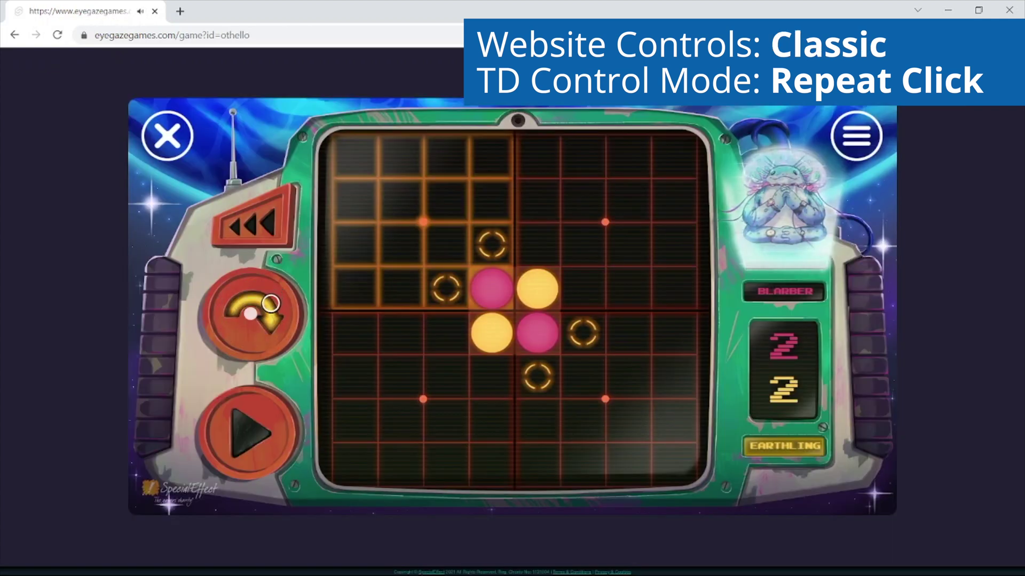
- Drop a yellow Othello disc in the bottom-right quadrant flipping a pink one, then advance pawn f2 to f4
click(272, 299)
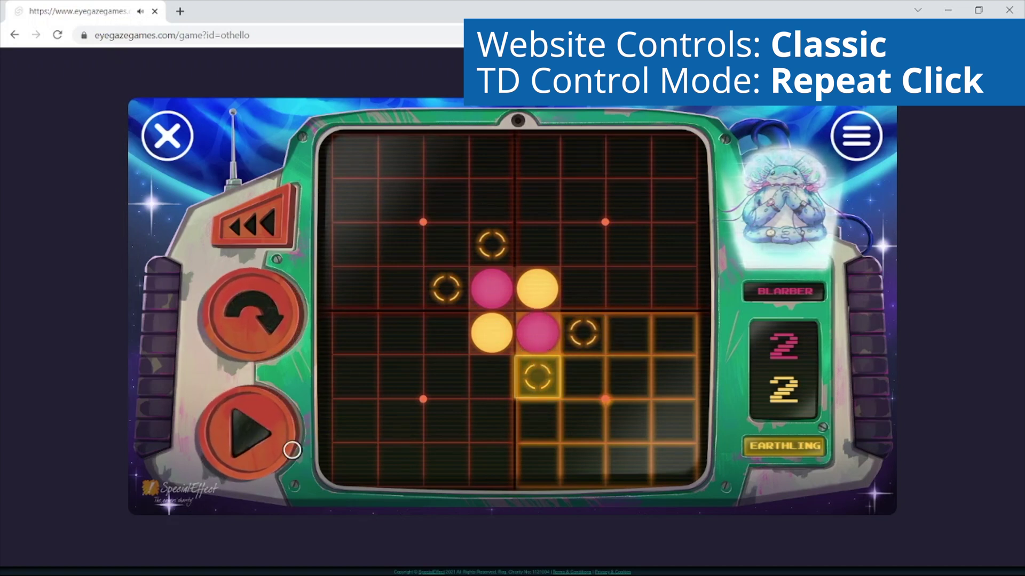
click(254, 443)
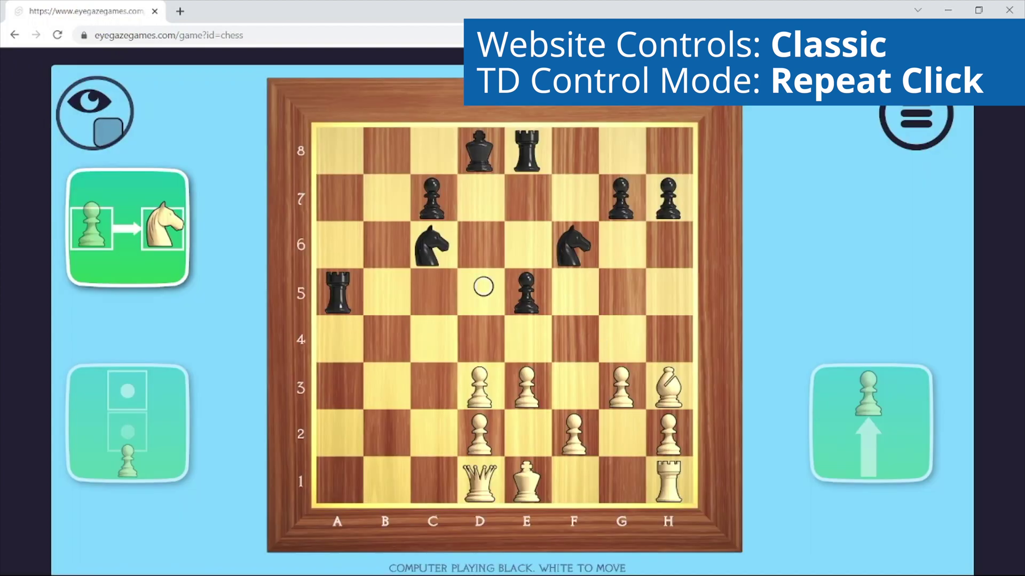
click(177, 236)
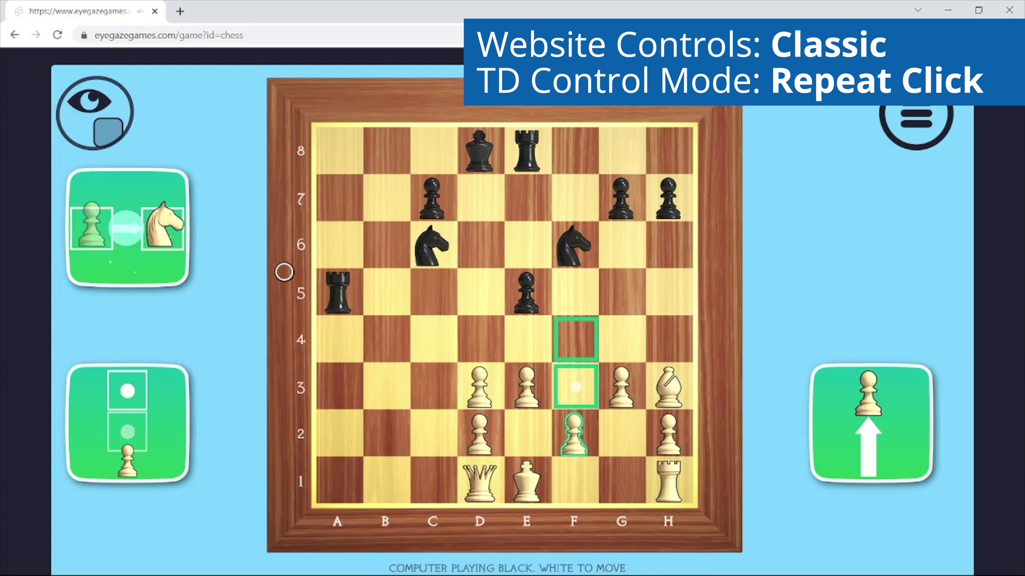
click(120, 384)
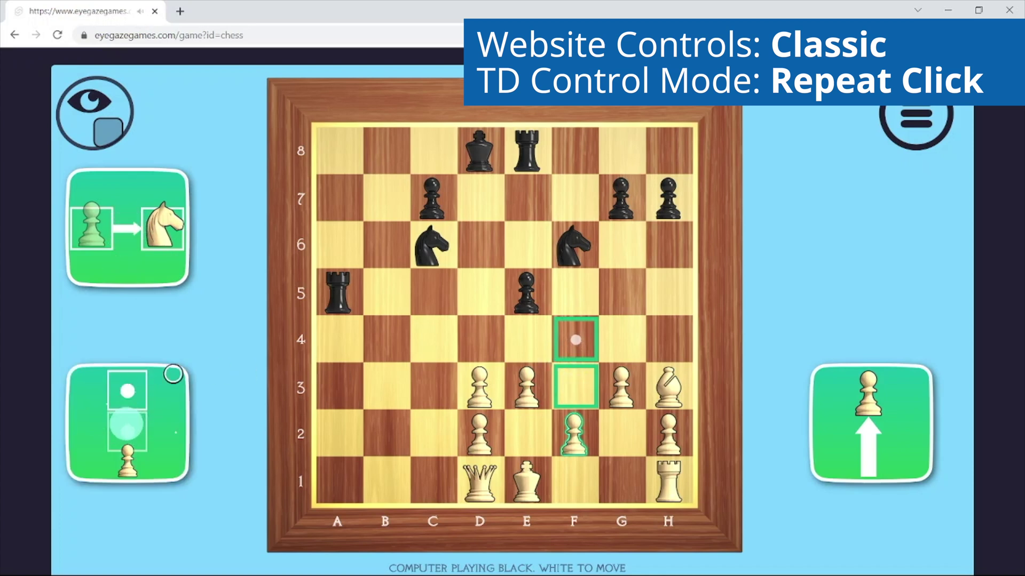
click(820, 403)
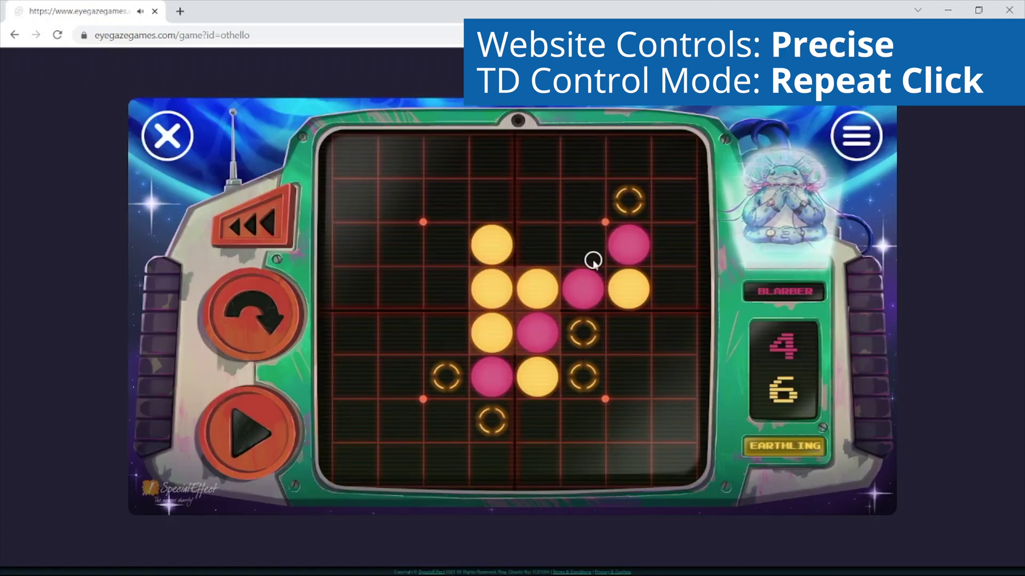
- Play the Othello cell right of the pink disc, then move the c1 bishop to a3
click(577, 322)
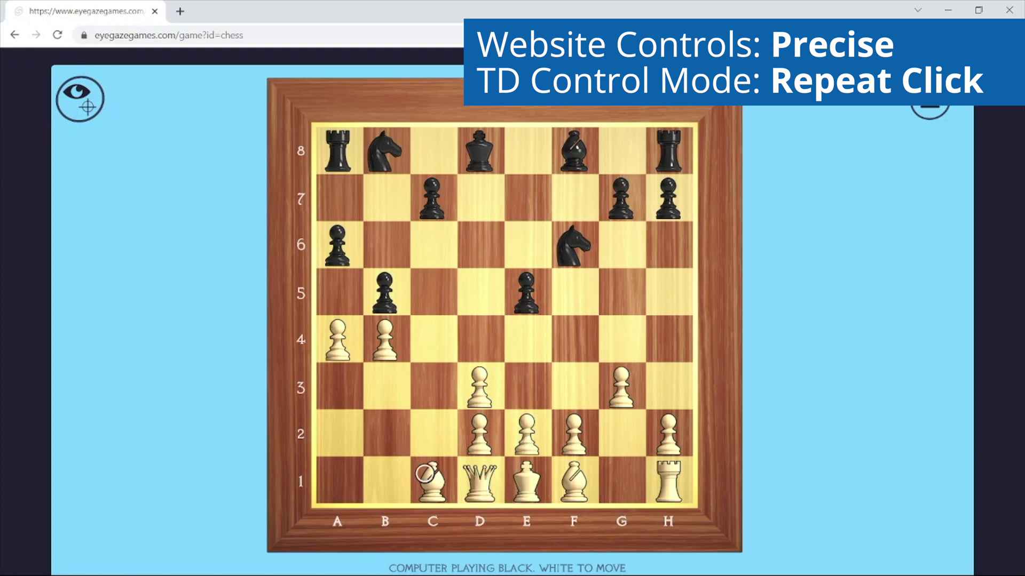
click(449, 474)
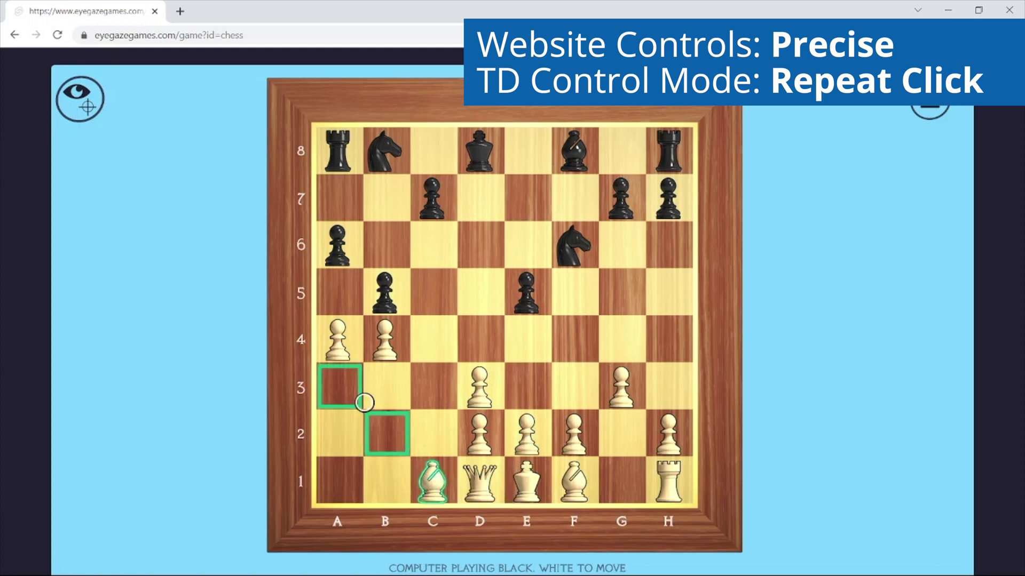
click(342, 376)
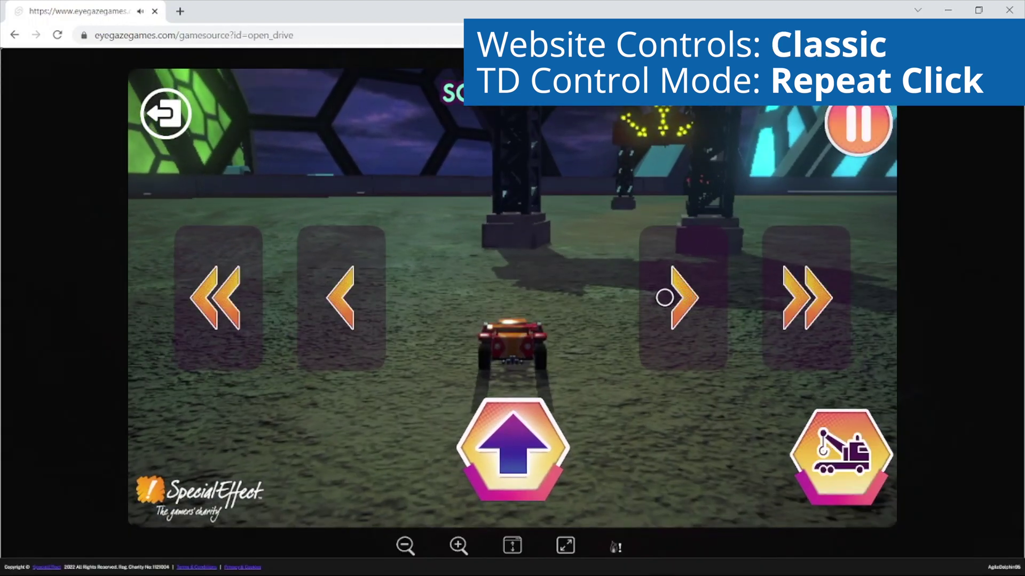
- In Open Drive, steer the car right and drive forward between the pillars toward the far arch
click(663, 293)
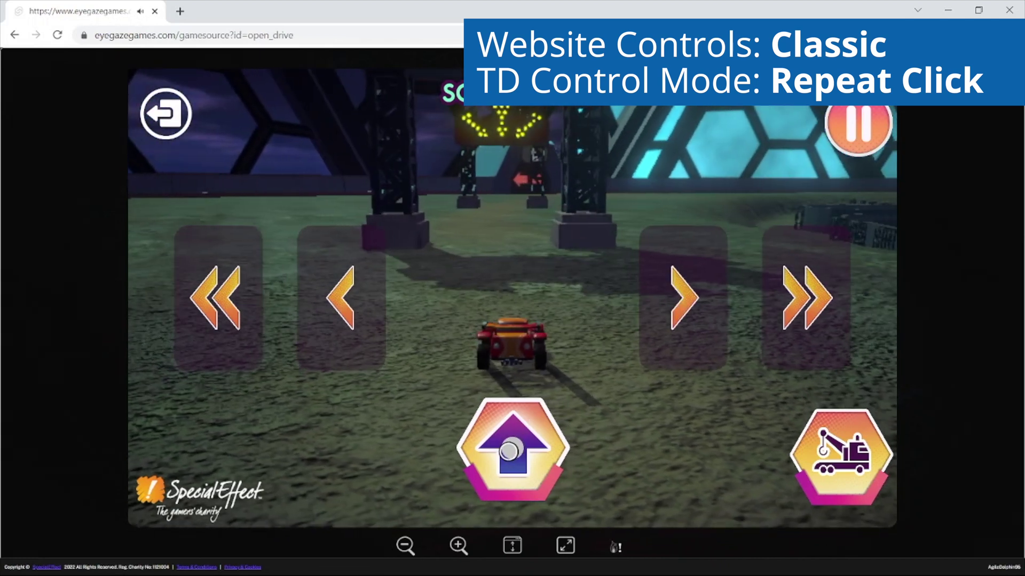
click(501, 387)
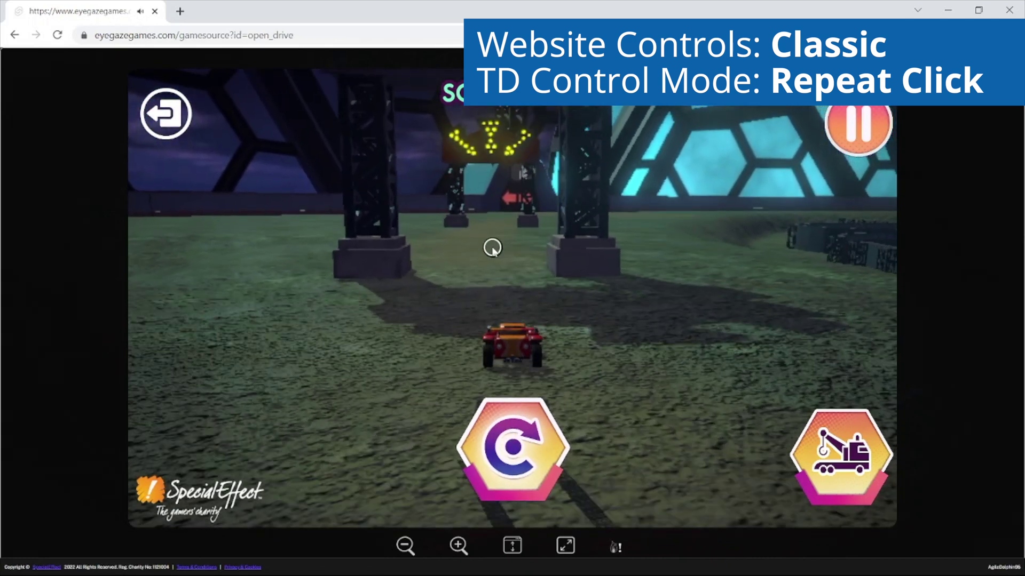
click(516, 213)
click(827, 279)
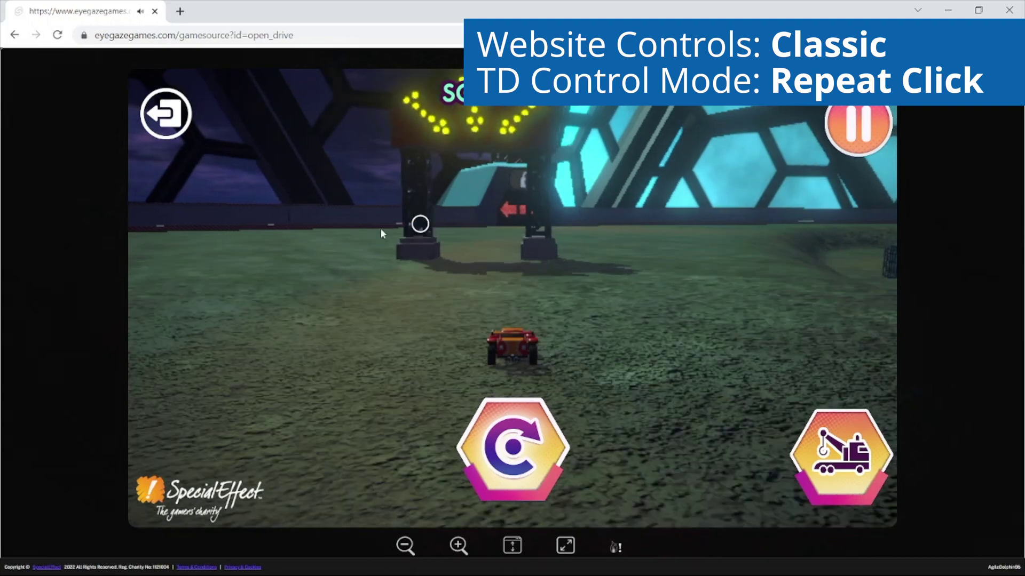
click(153, 268)
click(500, 275)
click(504, 276)
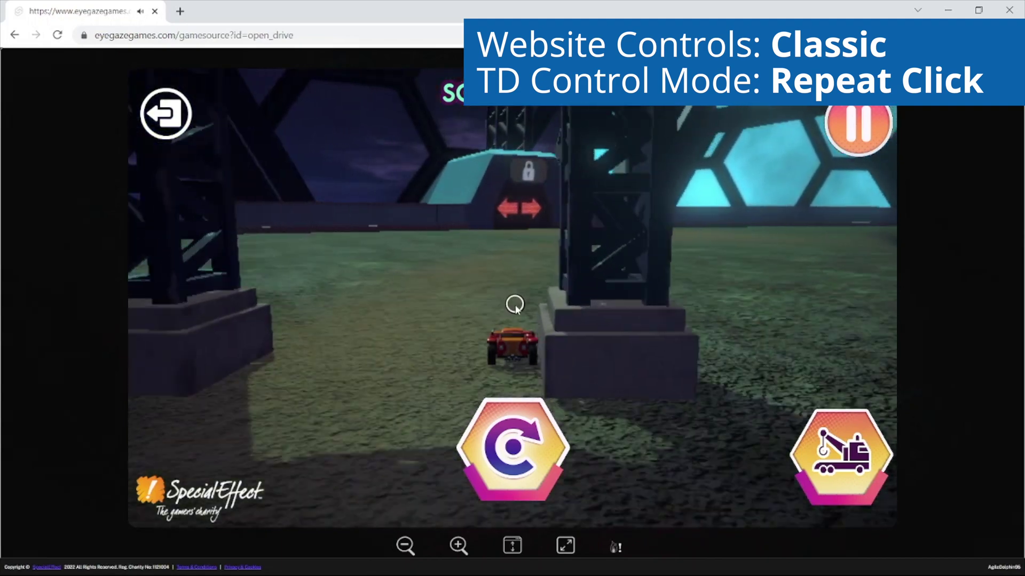